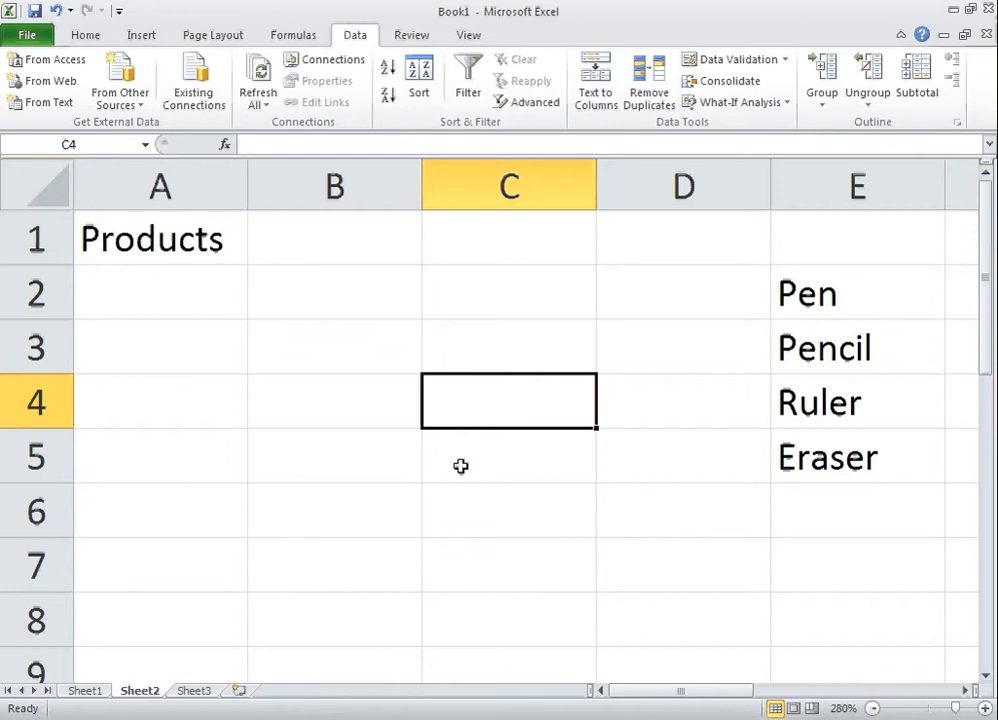
- Select the product list in E2:E5 to review its entries
key("Right")
key("Right")
key("Up")
key("Up")
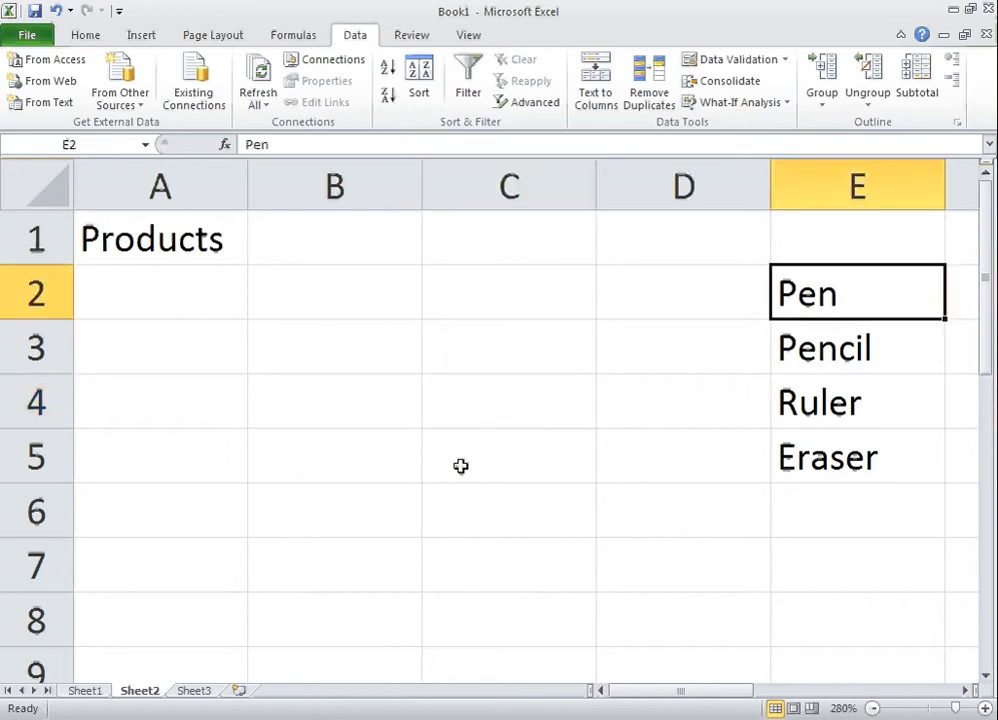
key("shift+Down")
key("shift+Down")
key("shift+Down")
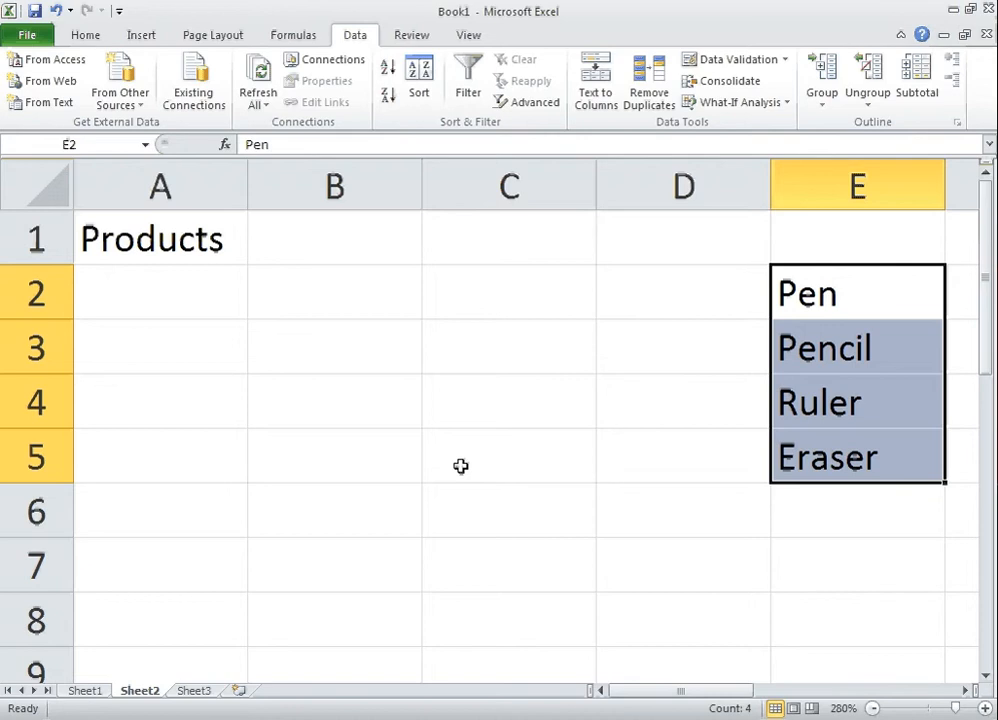
- Enter Pen in both A2 and A3 under the Products heading
key("Down")
key("Left")
key("Left")
key("Left")
key("Left")
key("Up")
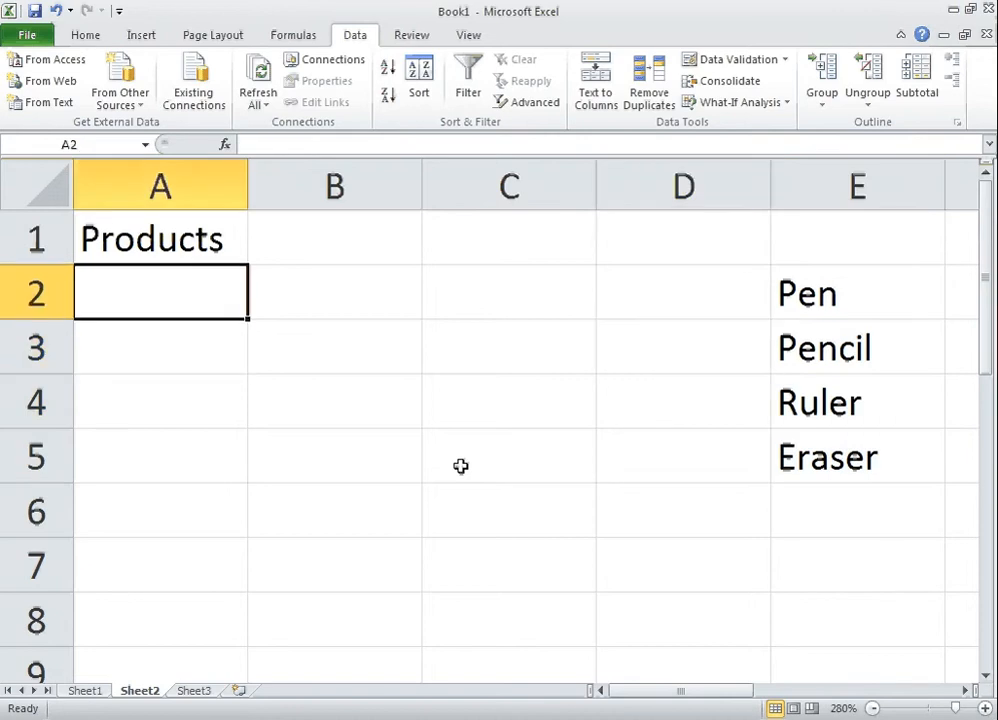
type("Pen")
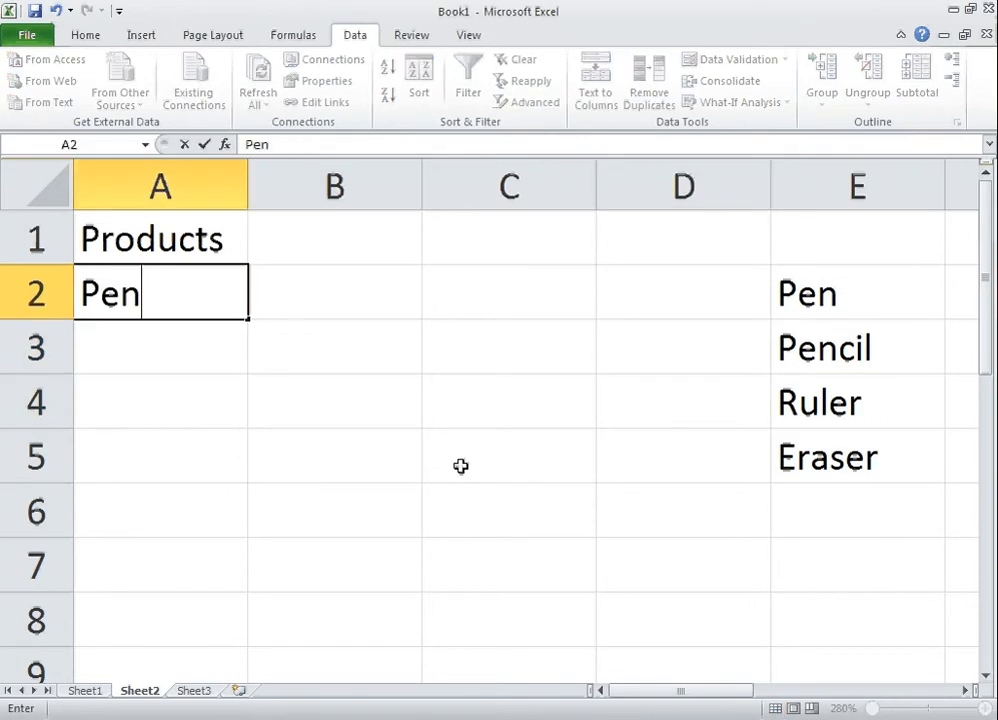
key("Return")
type("Pen")
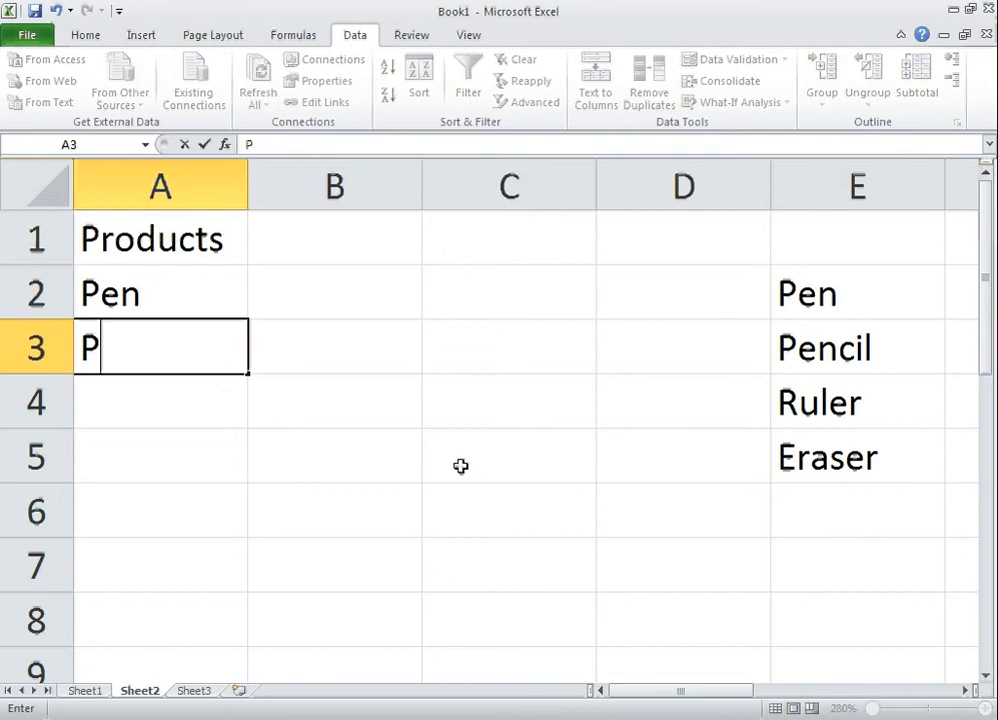
key("Return")
- Enter Ruler in A4 and Eraser in A5 of the Products column
type("R")
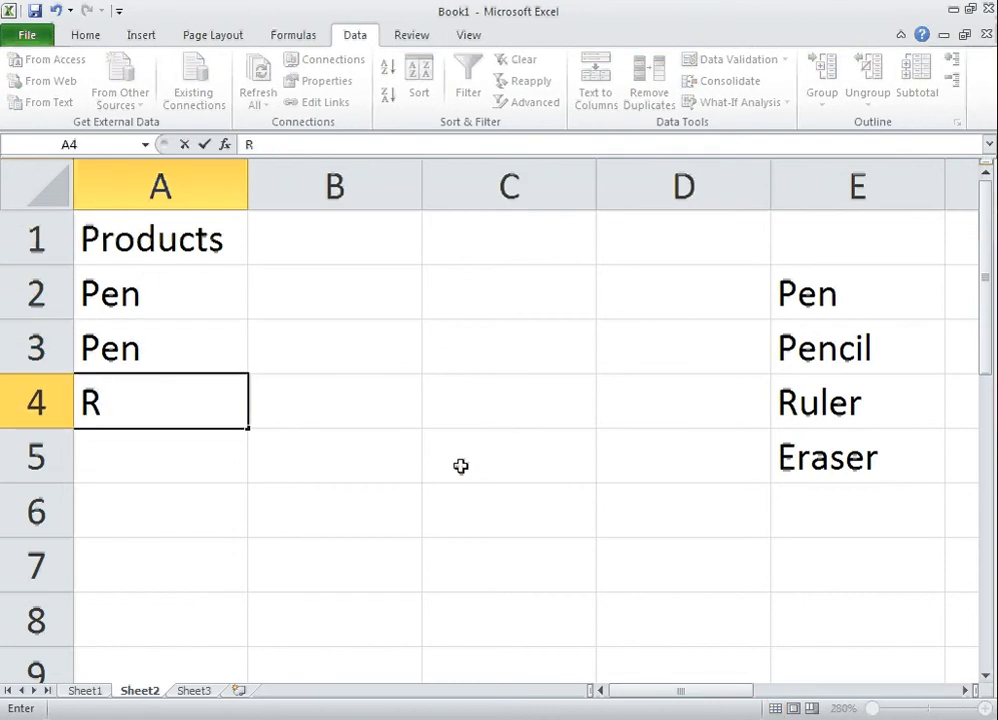
type("uler")
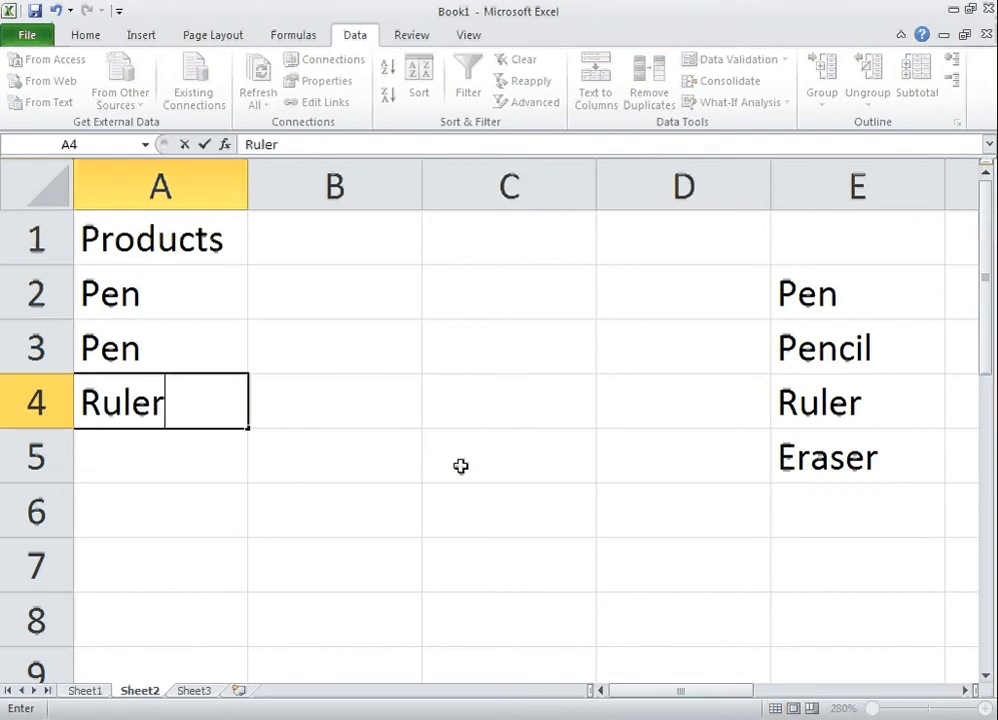
key("Return")
type("Es")
key("BackSpace")
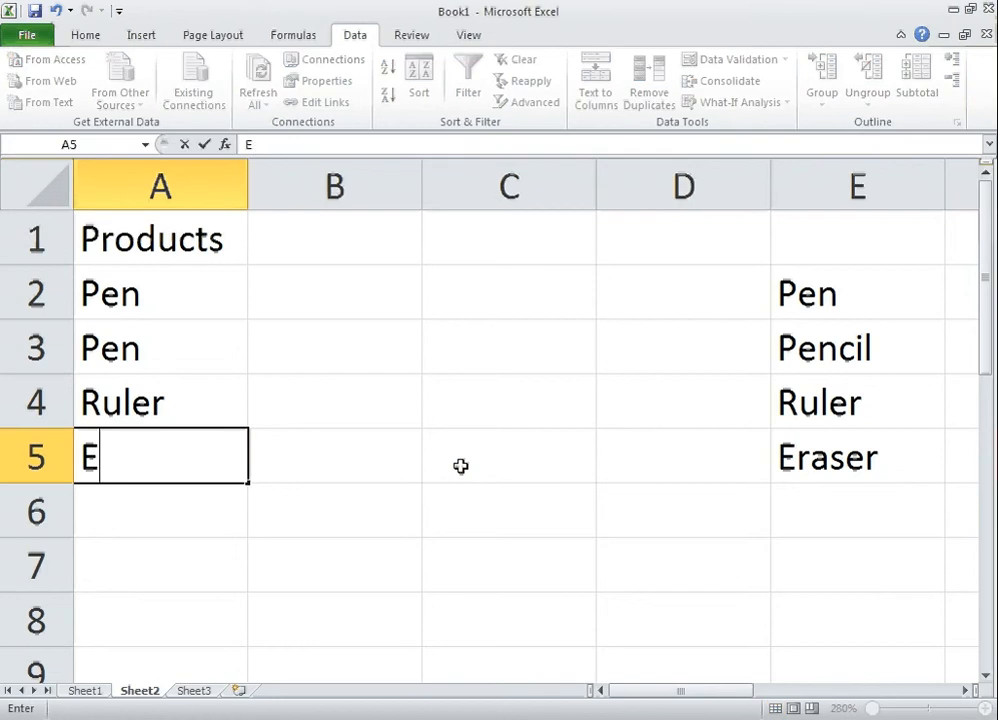
type("a")
key("BackSpace")
type("raser")
key("Return")
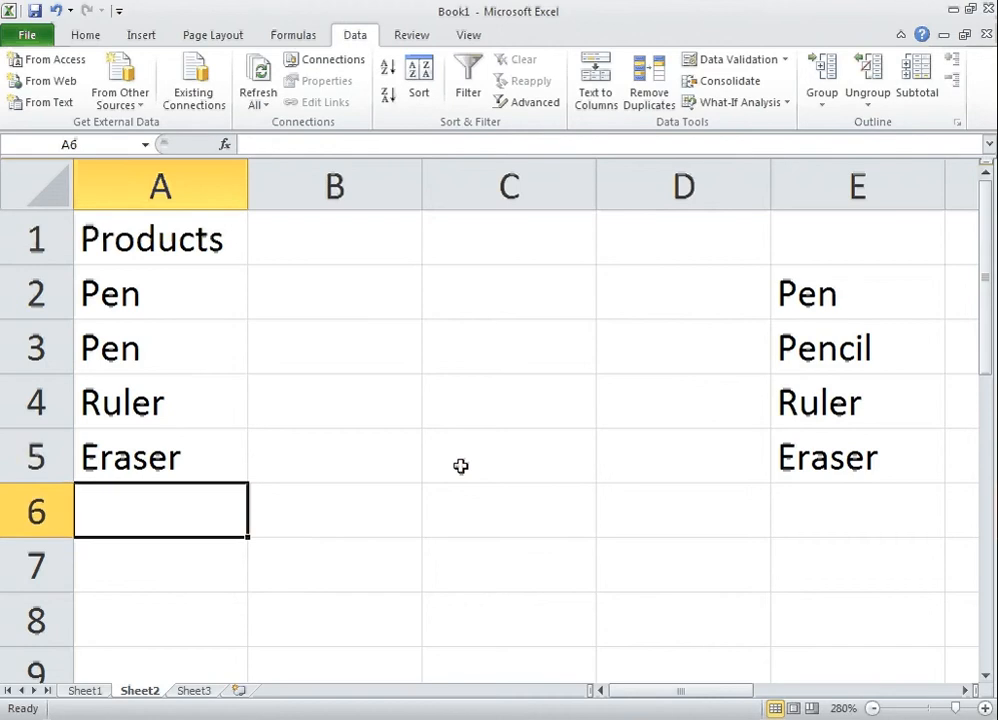
- Enter the misspelled product name Rule in A6
key("Up")
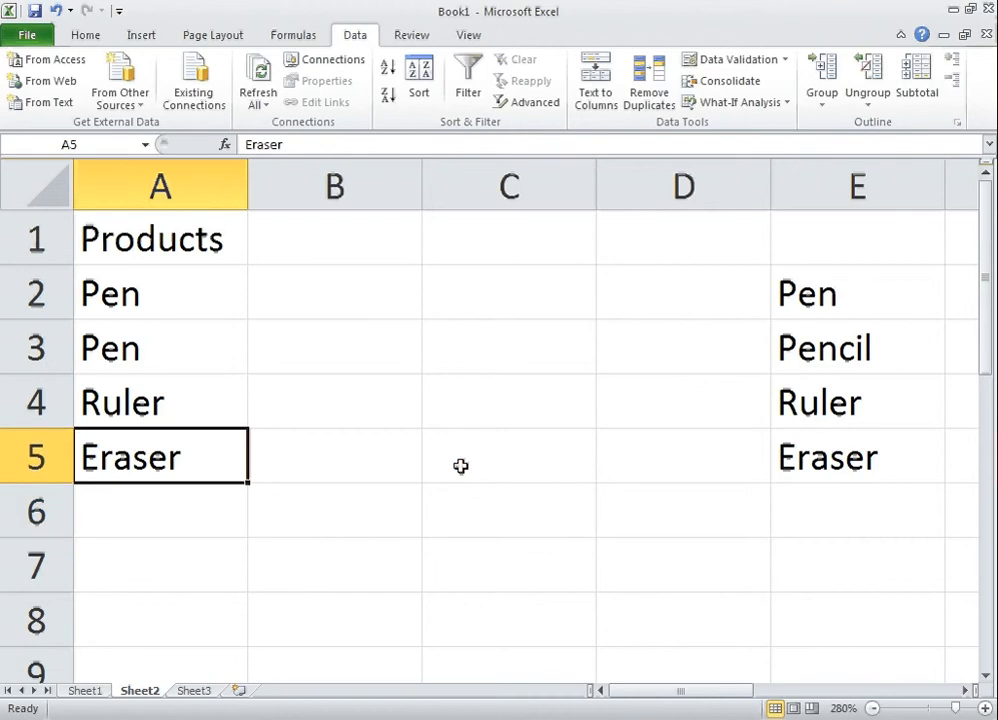
key("Down")
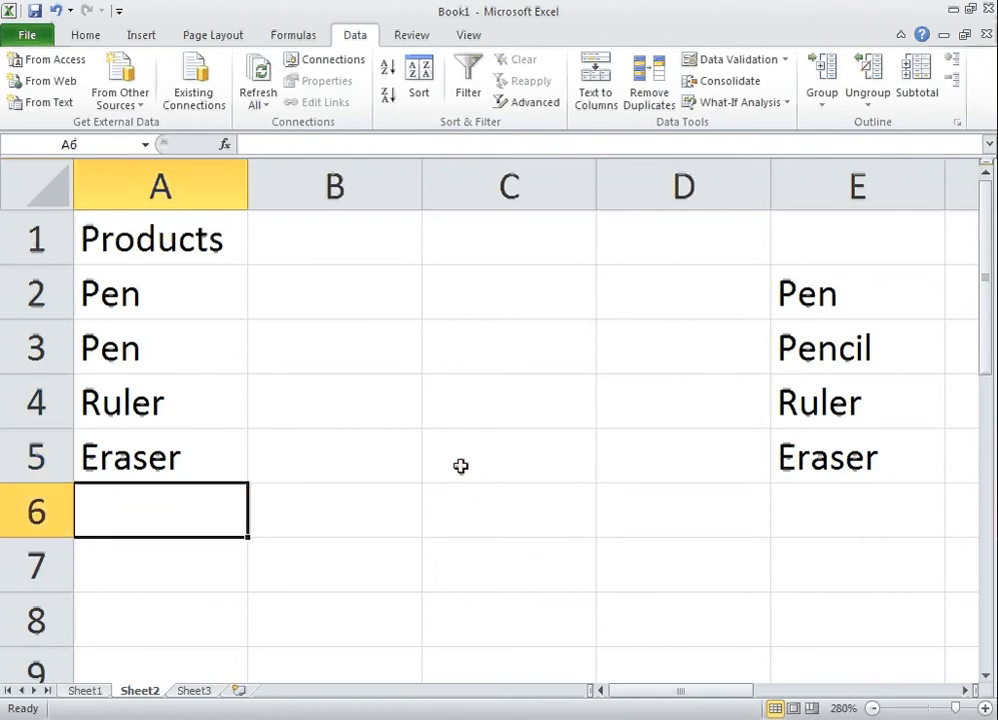
type("Ruler")
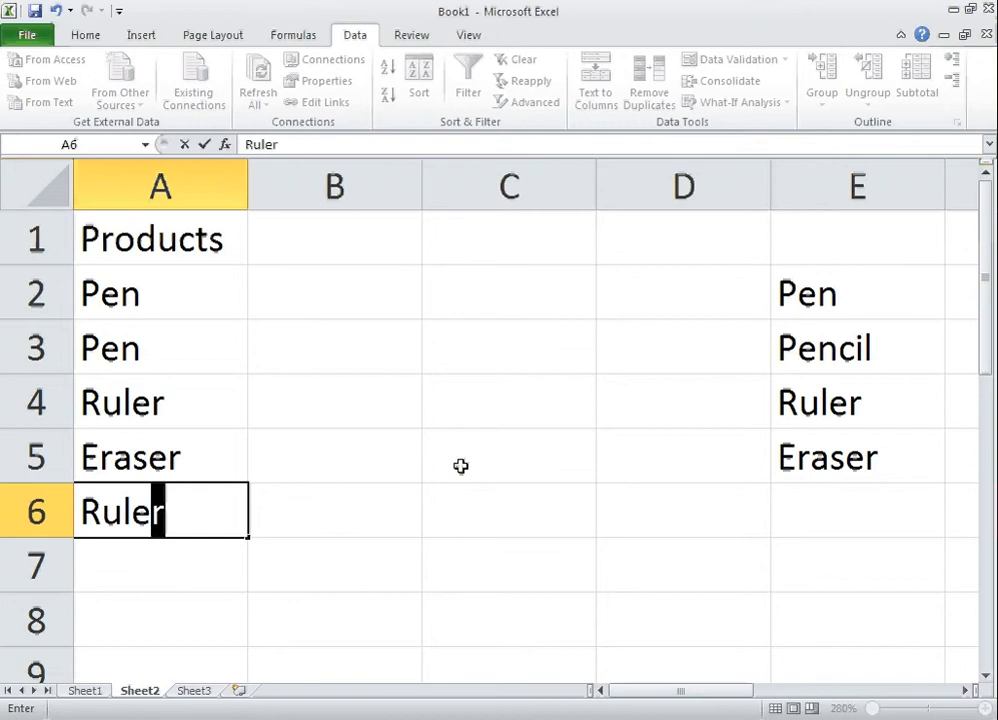
key("BackSpace")
key("Return")
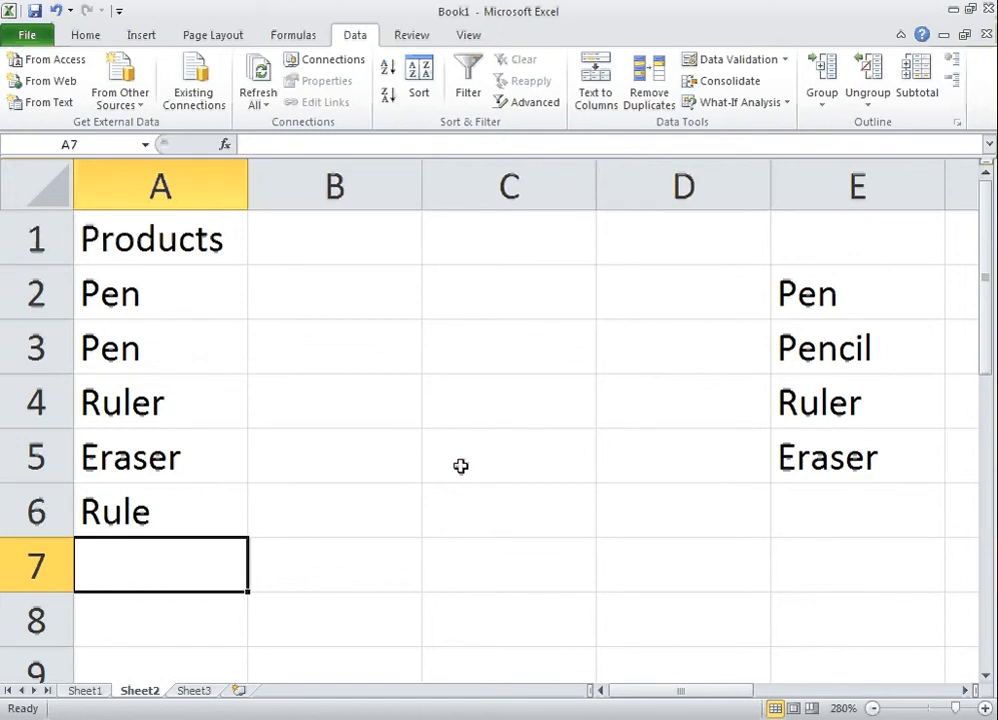
- Compare the spelling of the entry in A4 with the one in A6
key("Up")
key("Up")
key("Up")
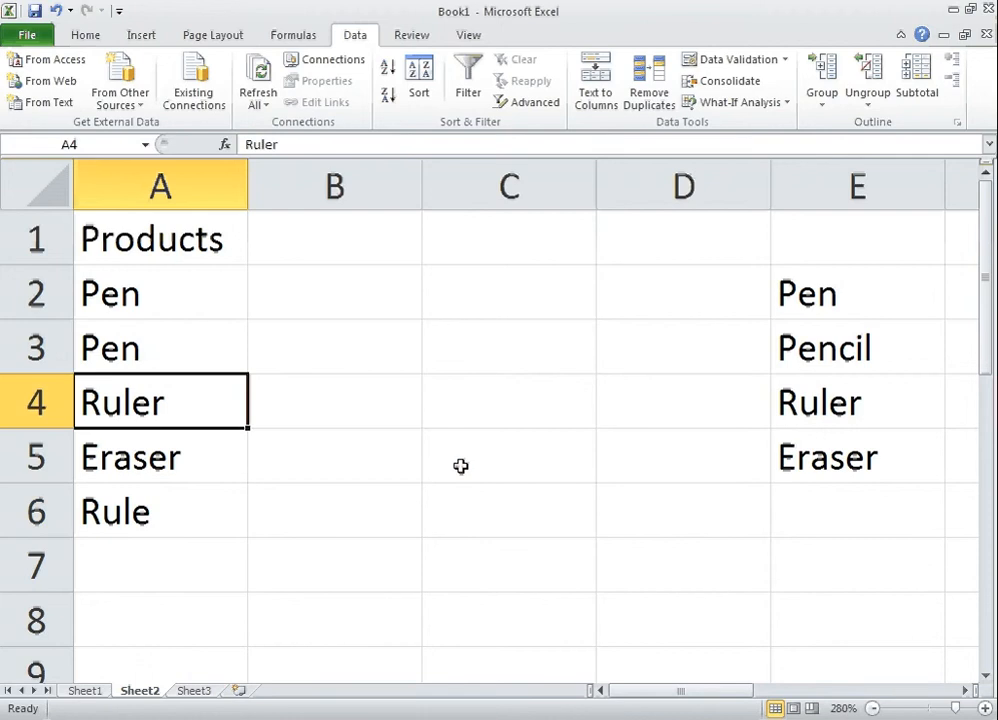
key("Down")
key("Down")
key("Up")
key("Up")
key("Down")
key("Down")
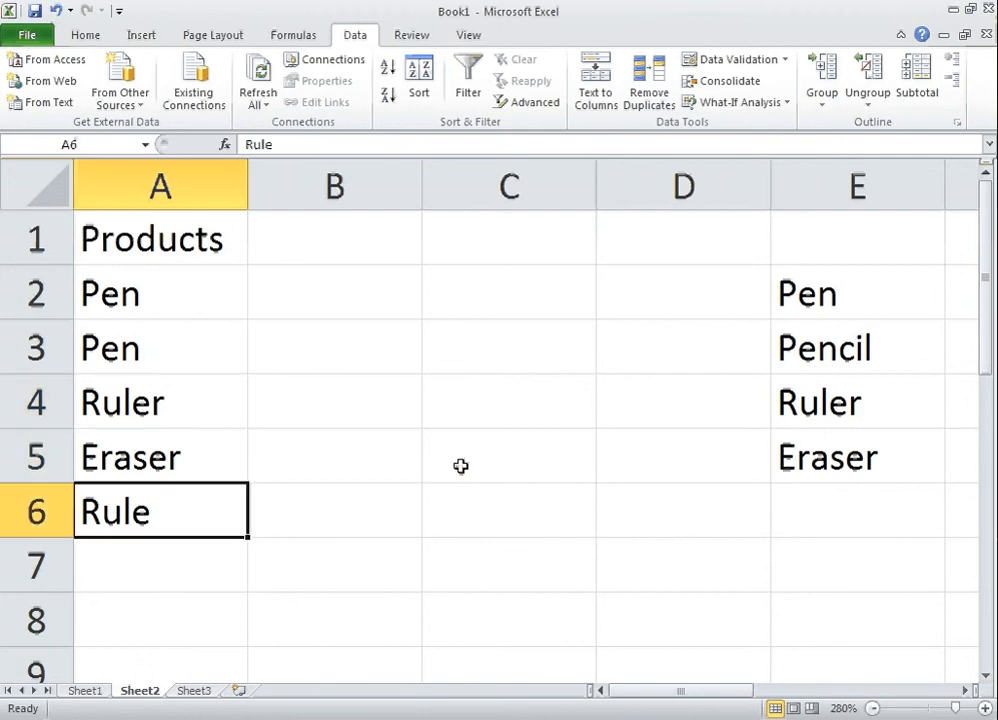
key("Up")
key("Up")
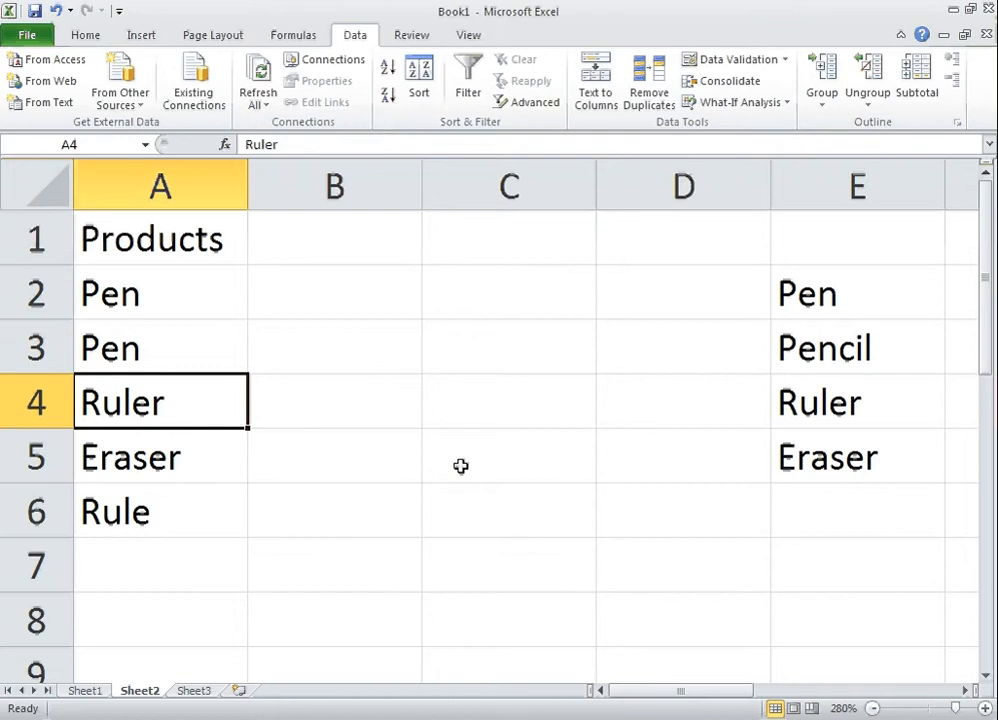
- Enter the misspelled product name Eraserr in A7
key("Down")
key("Down")
key("Down")
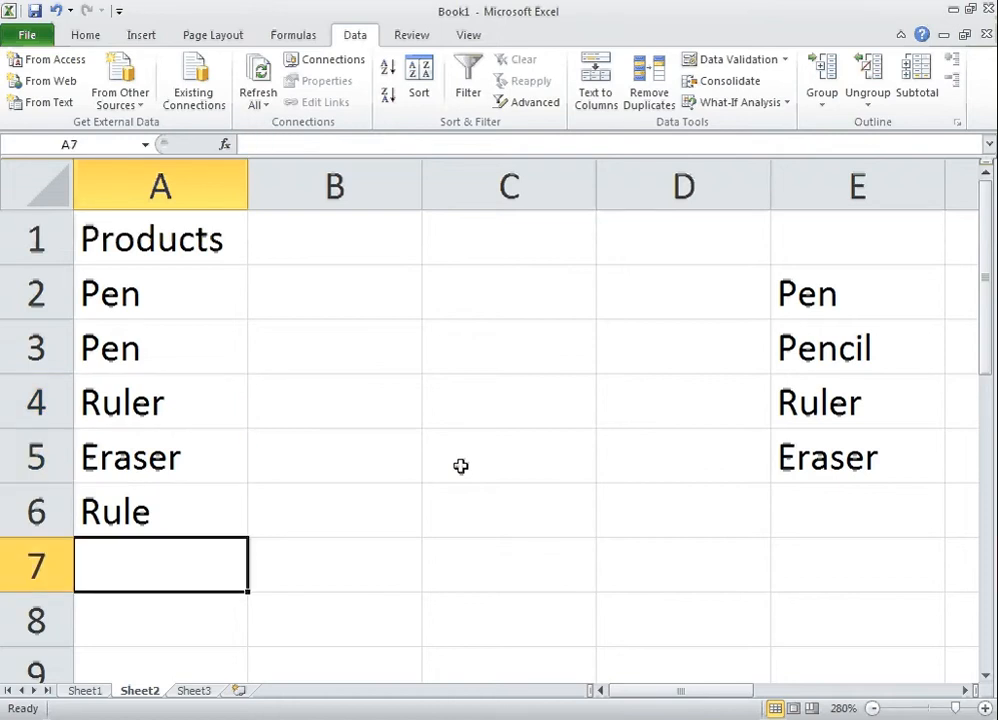
type("Er")
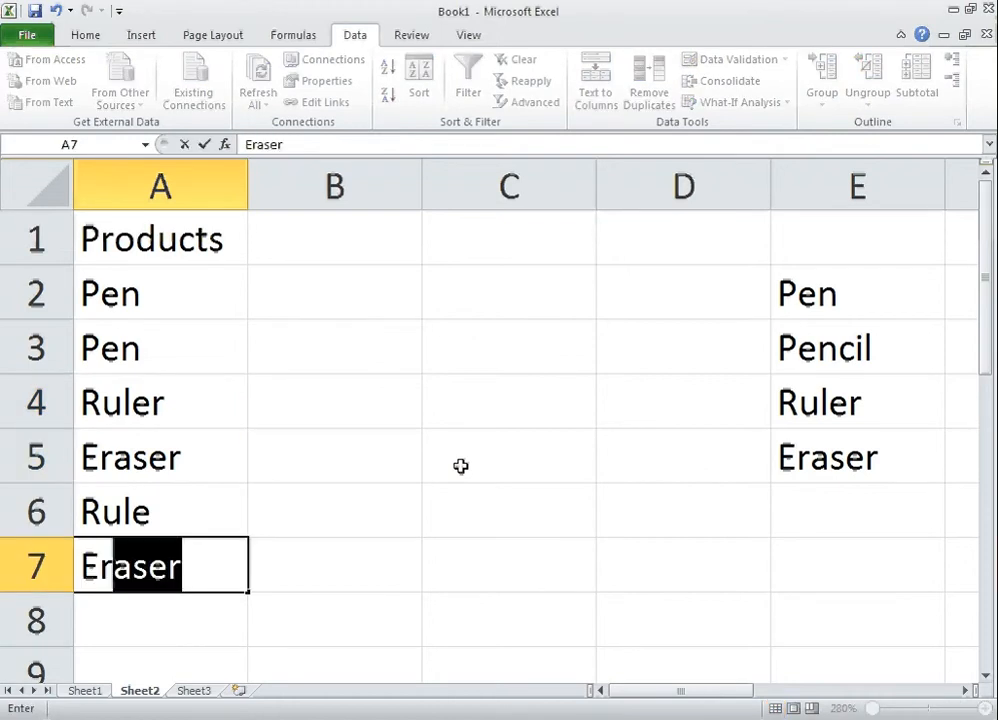
type("aser")
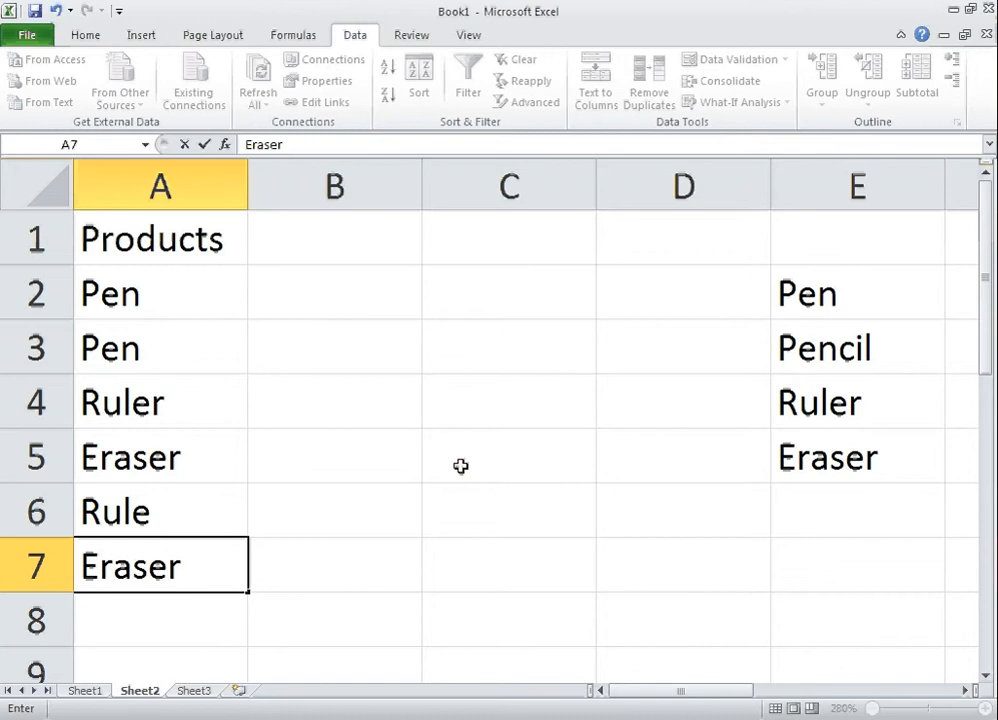
type("r")
key("Return")
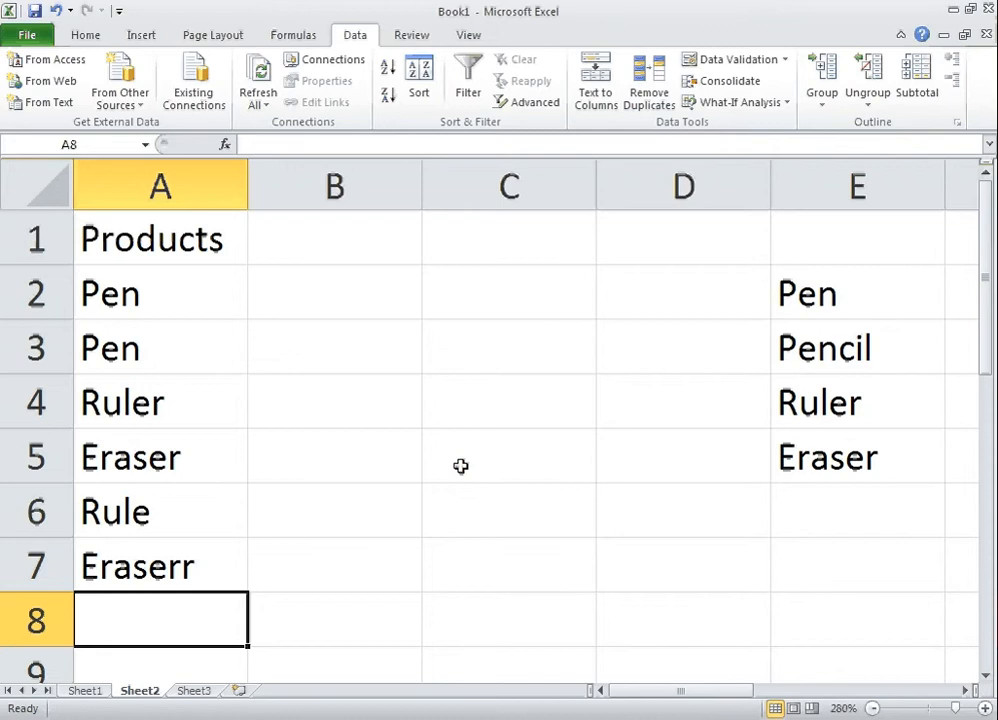
- Delete the empty columns C and D so the product list moves next to the data
left_click_drag(540, 192, 640, 192)
right_click(530, 197)
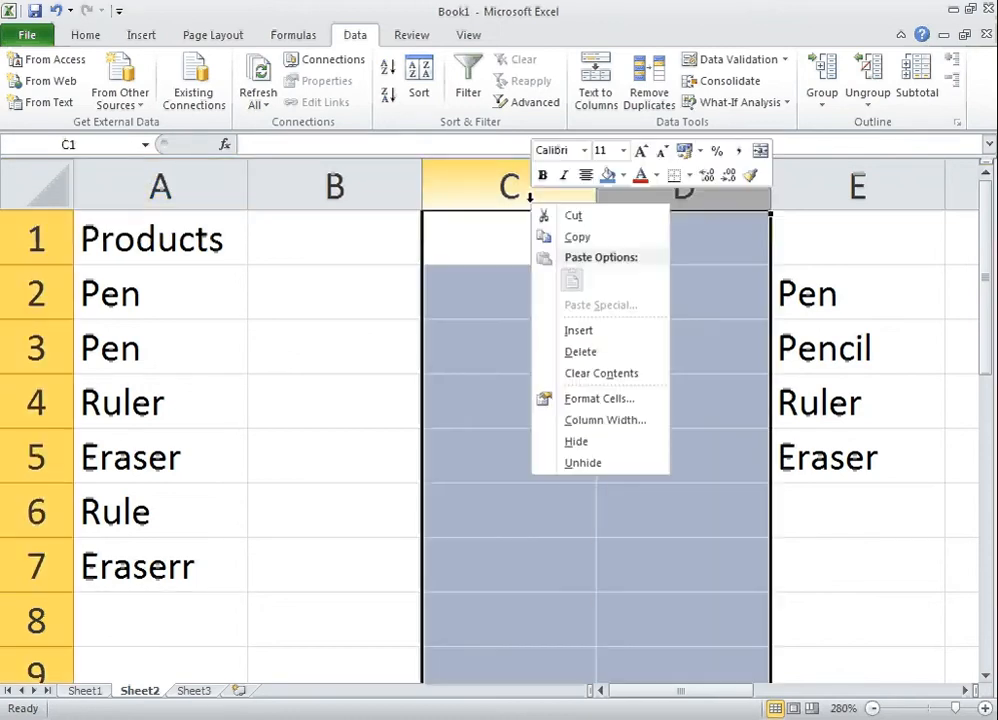
left_click(580, 352)
- Count each listed product by entering =COUNTIF(A:A,C2) in D2 and filling the formula down to D5
left_click(740, 305)
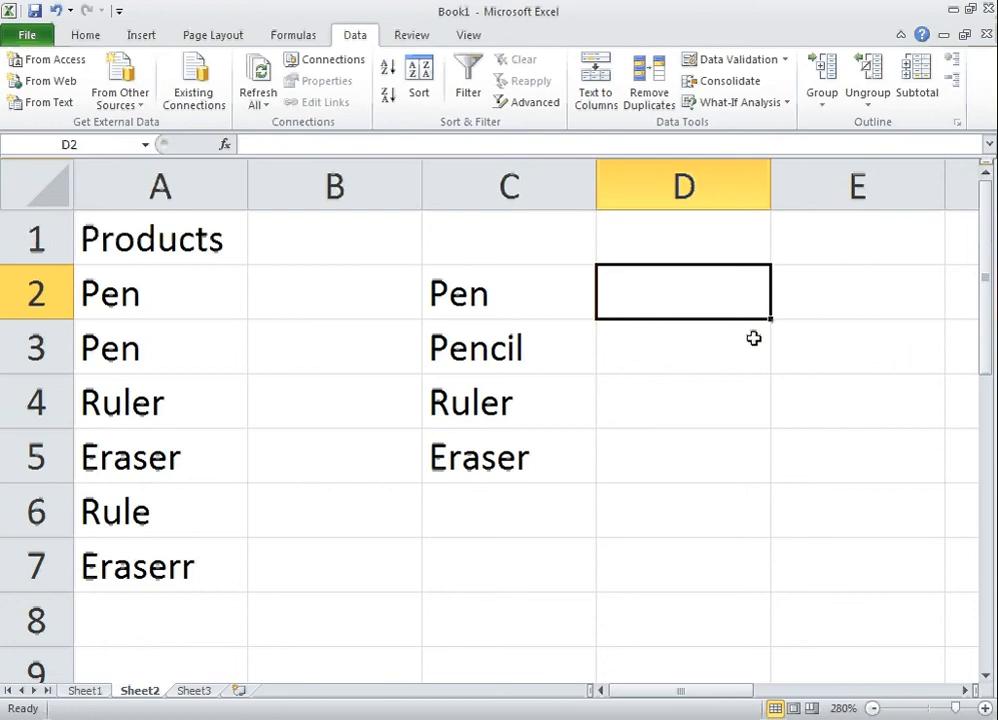
type("=cou")
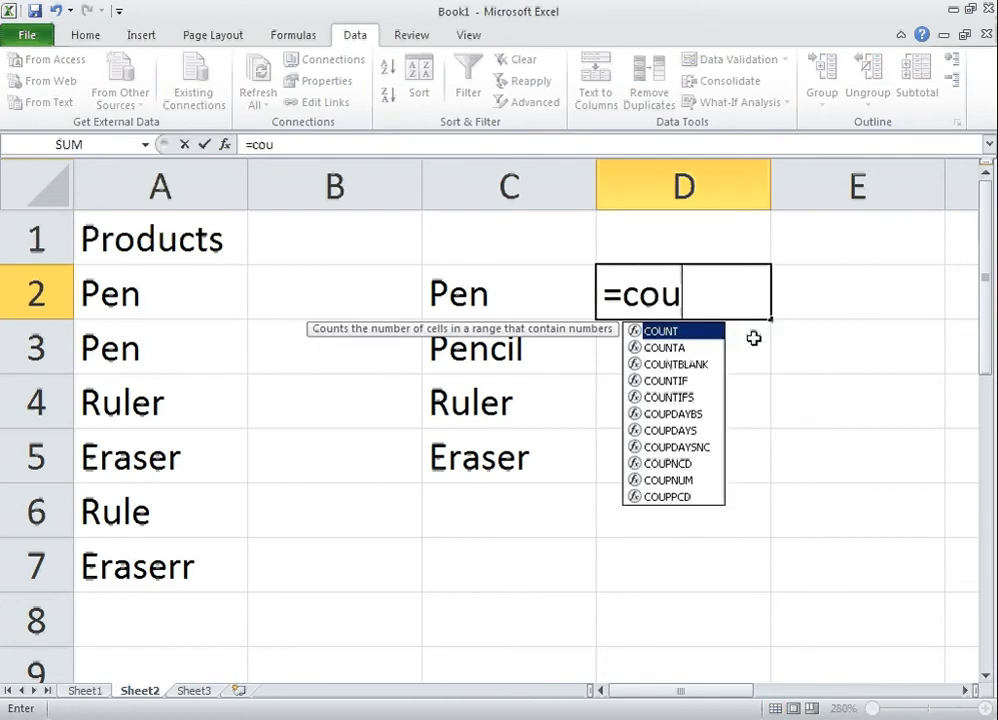
type("ntif(")
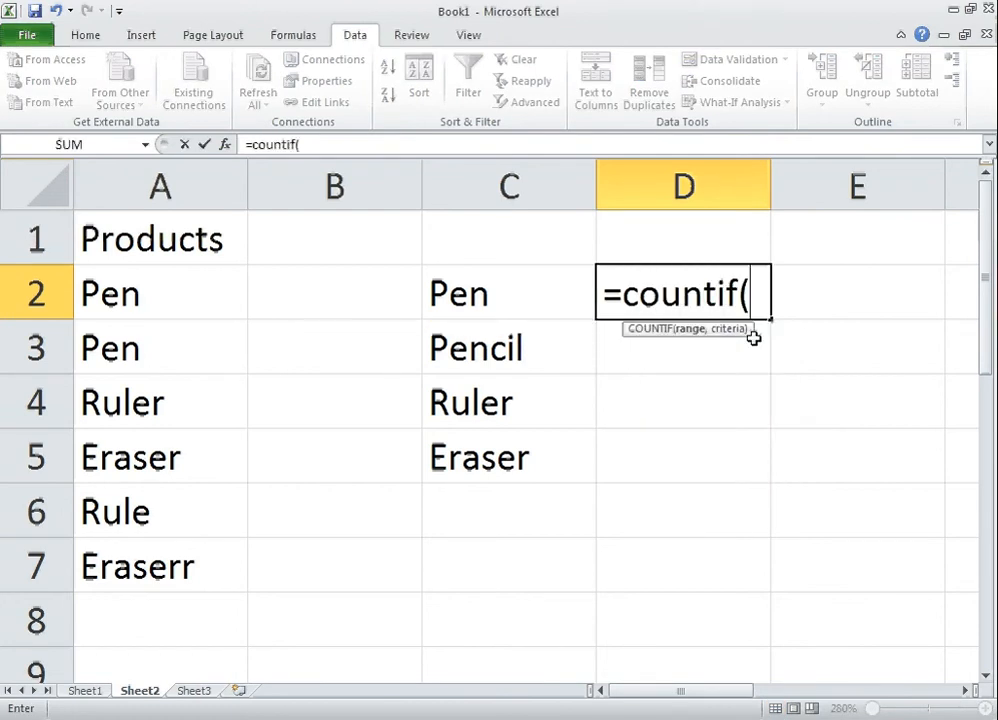
left_click(190, 190)
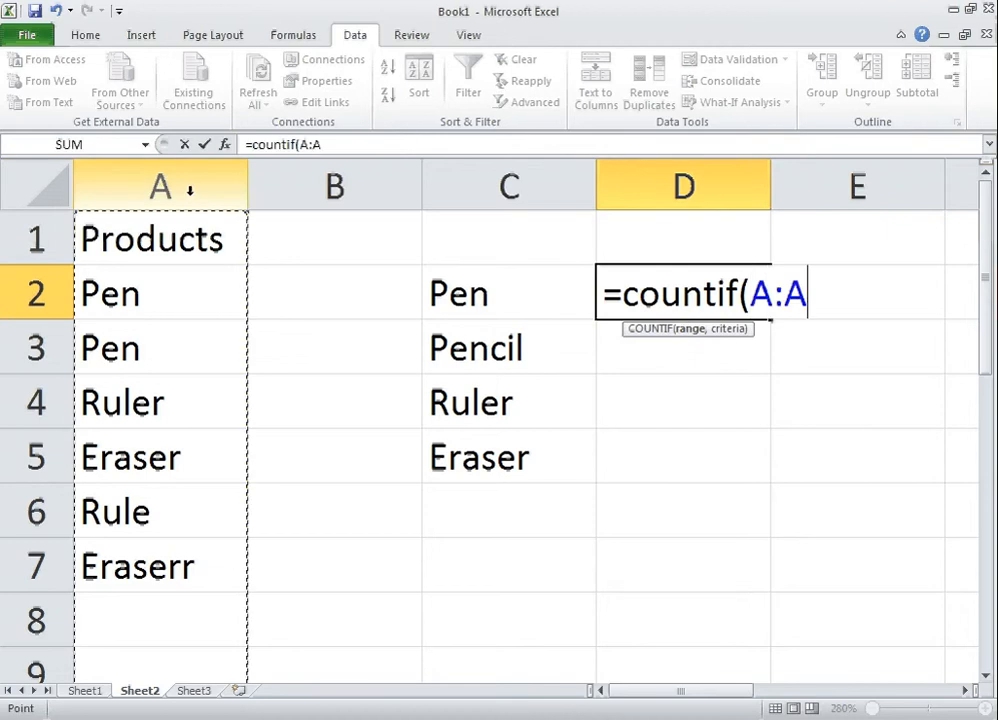
type(",")
left_click(482, 294)
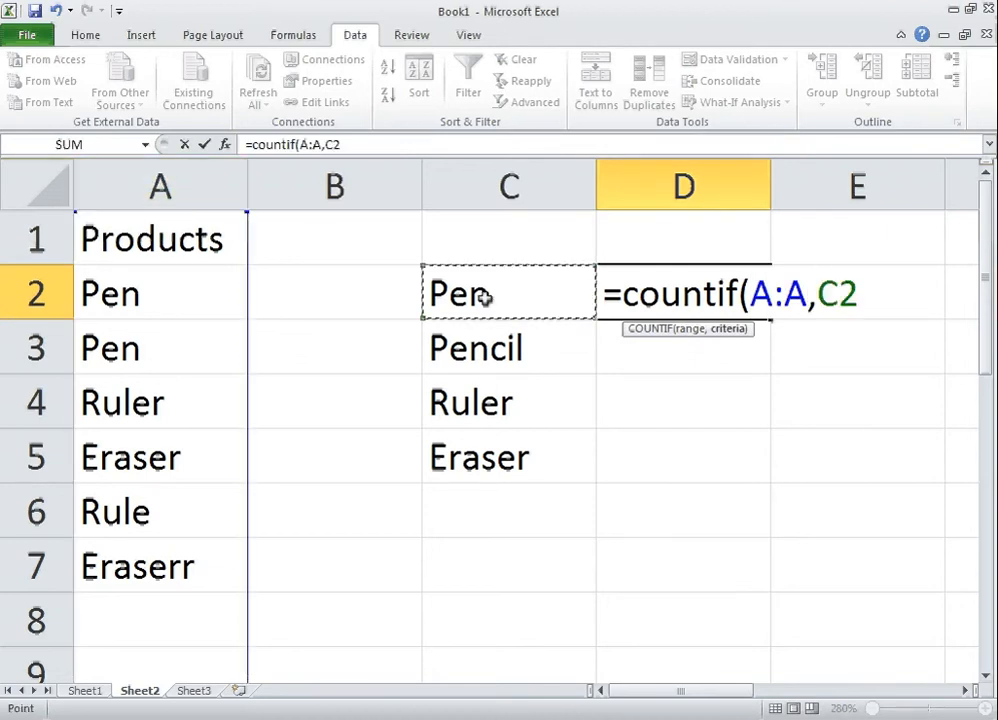
type(")")
key("ctrl+Return")
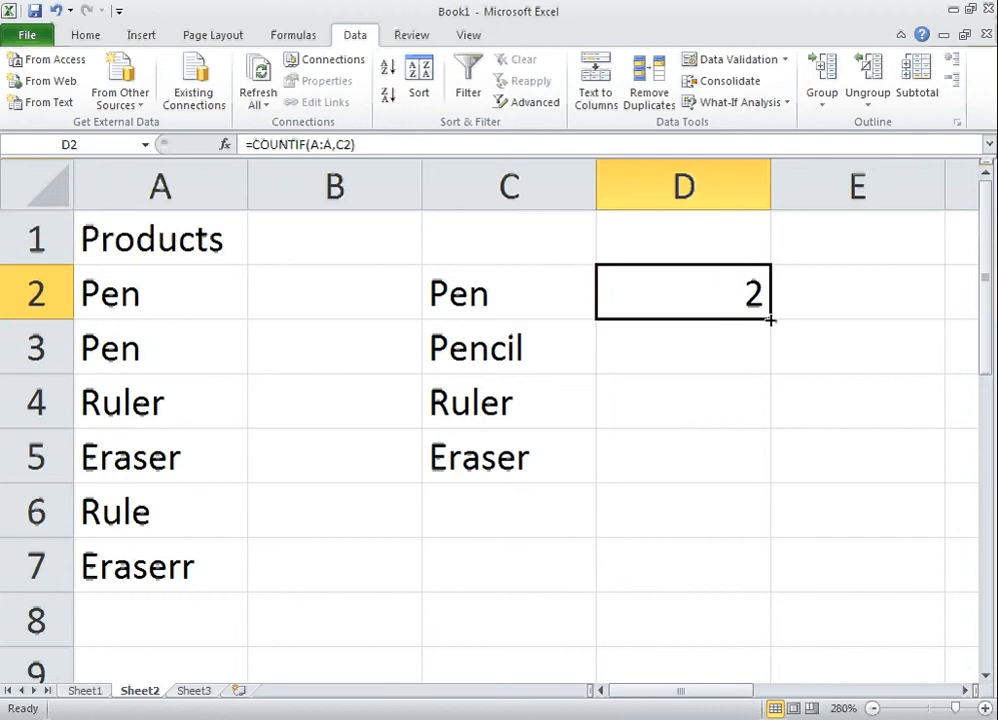
left_click_drag(770, 318, 757, 452)
left_click(724, 452)
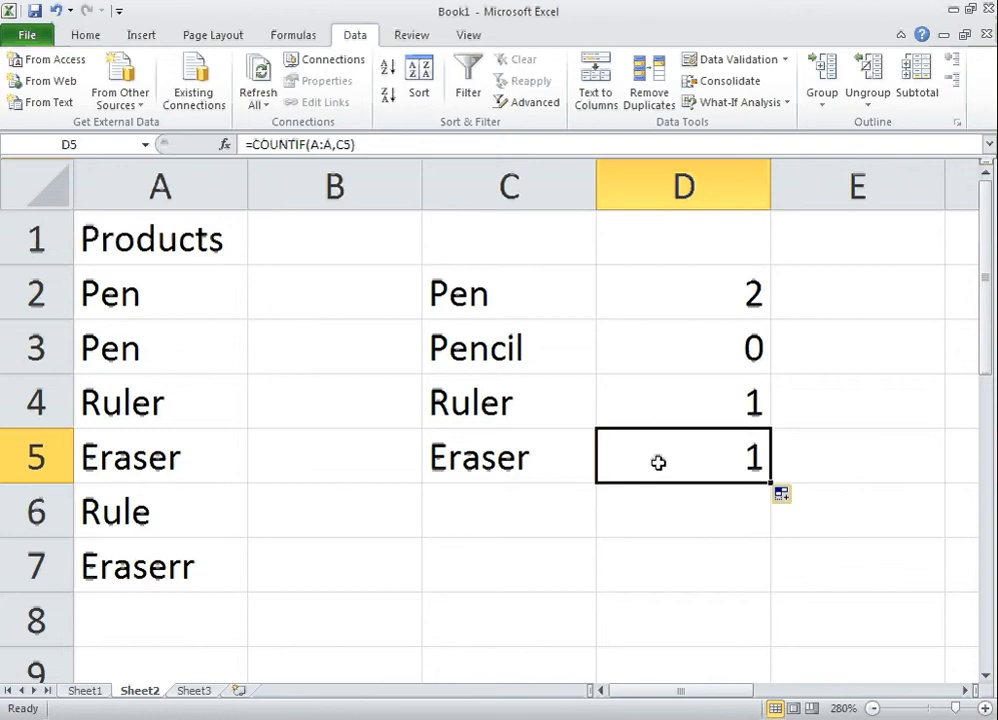
- Compare the Ruler and Eraser entries in A4 and A5 with the misspelled ones in A6 and A7
left_click(145, 406)
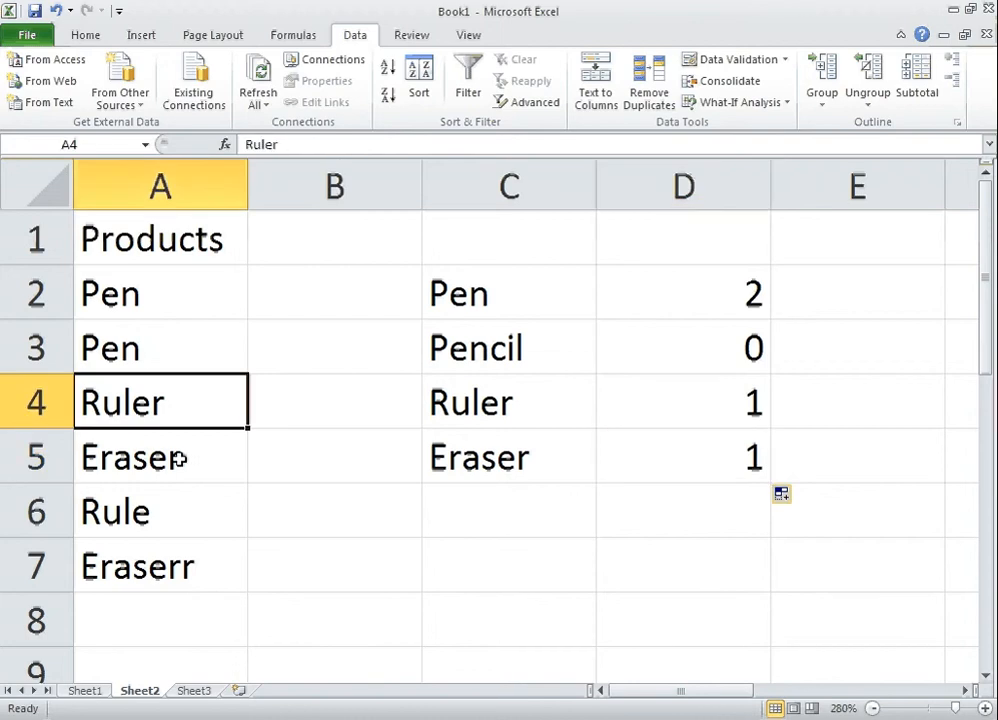
left_click(152, 519)
left_click(163, 410)
left_click(190, 530)
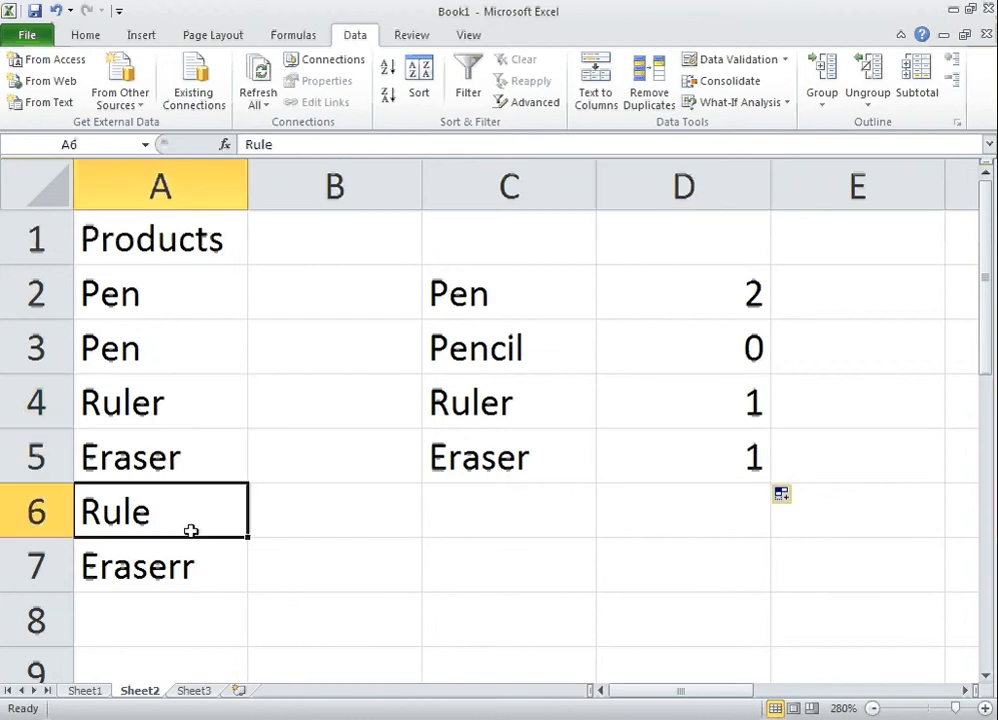
left_click(169, 466)
left_click(174, 548)
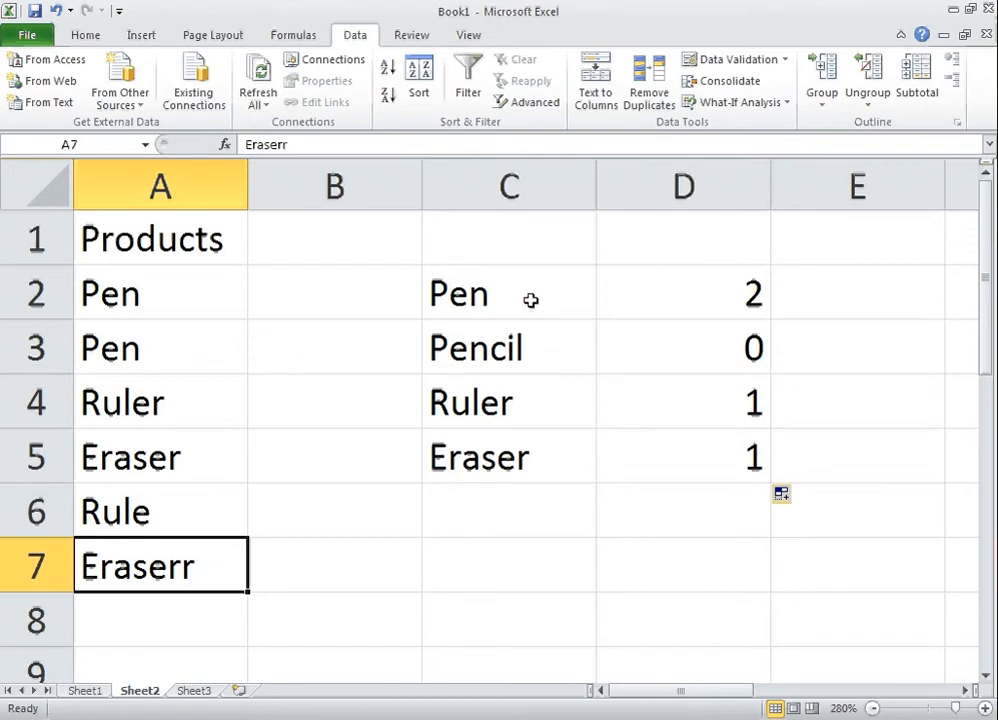
- Glance at Sheet3, return to Sheet2 and review the product list in C2:C5
left_click(194, 697)
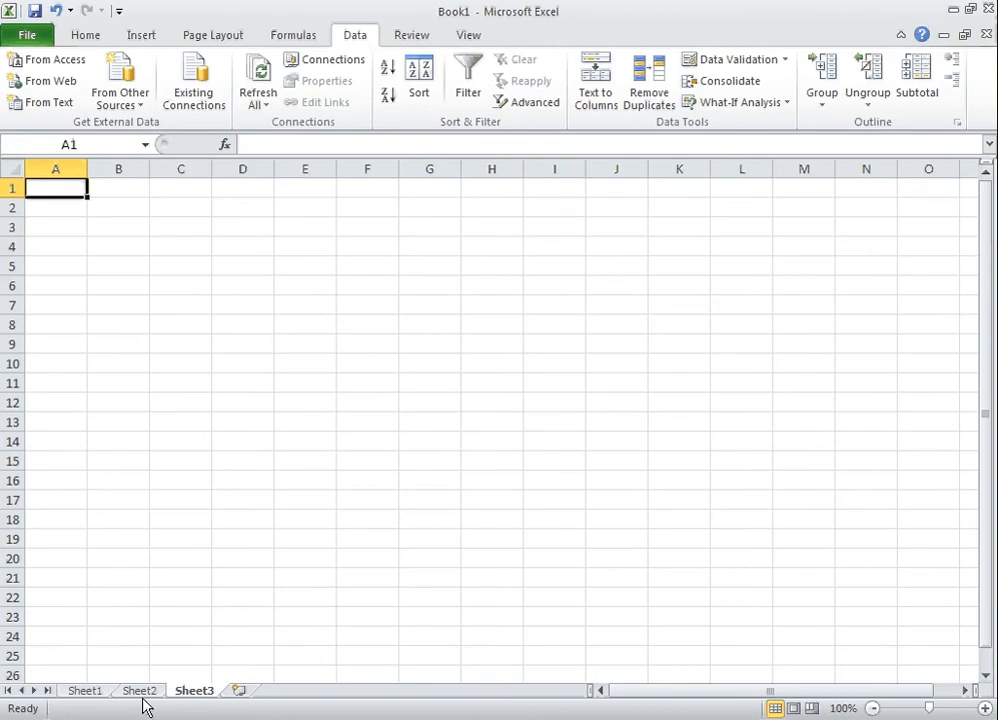
left_click(146, 696)
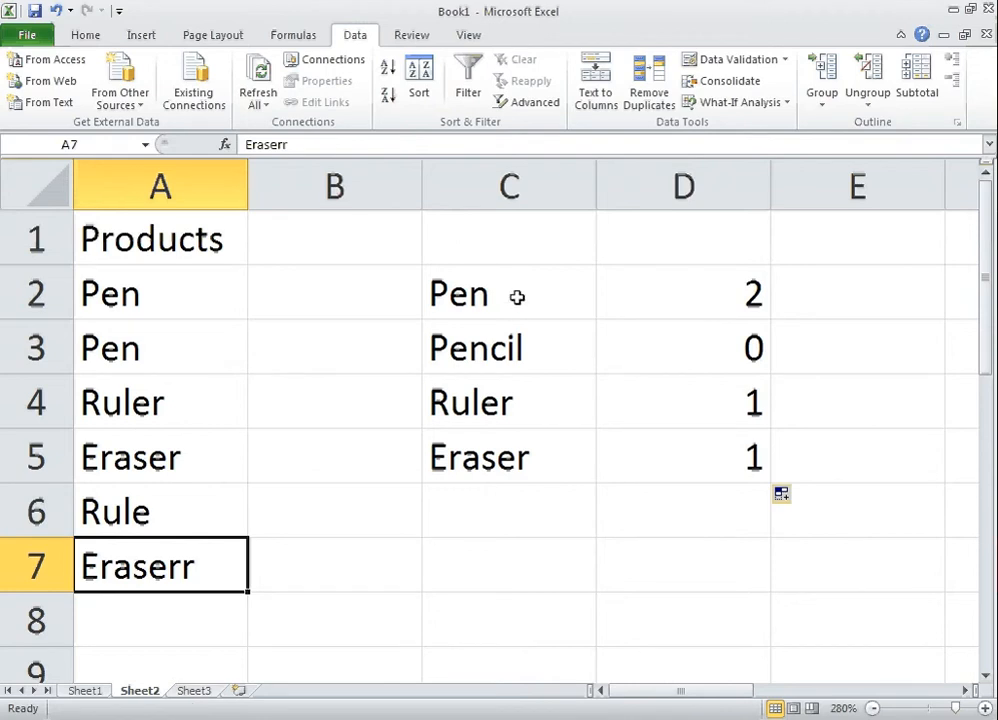
left_click_drag(516, 297, 515, 455)
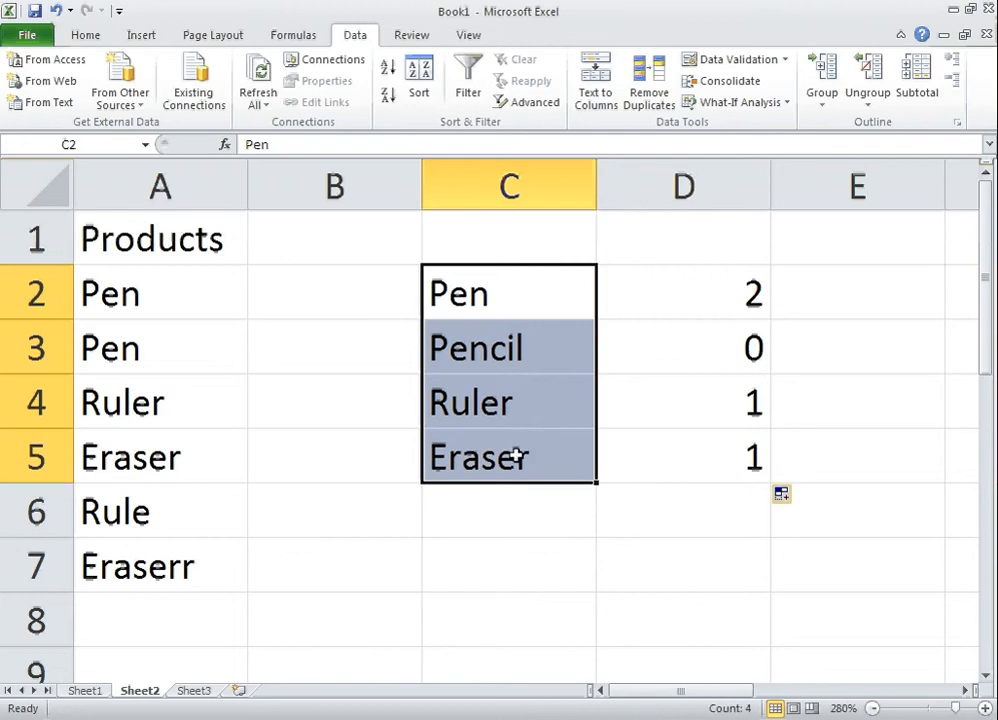
left_click(513, 294)
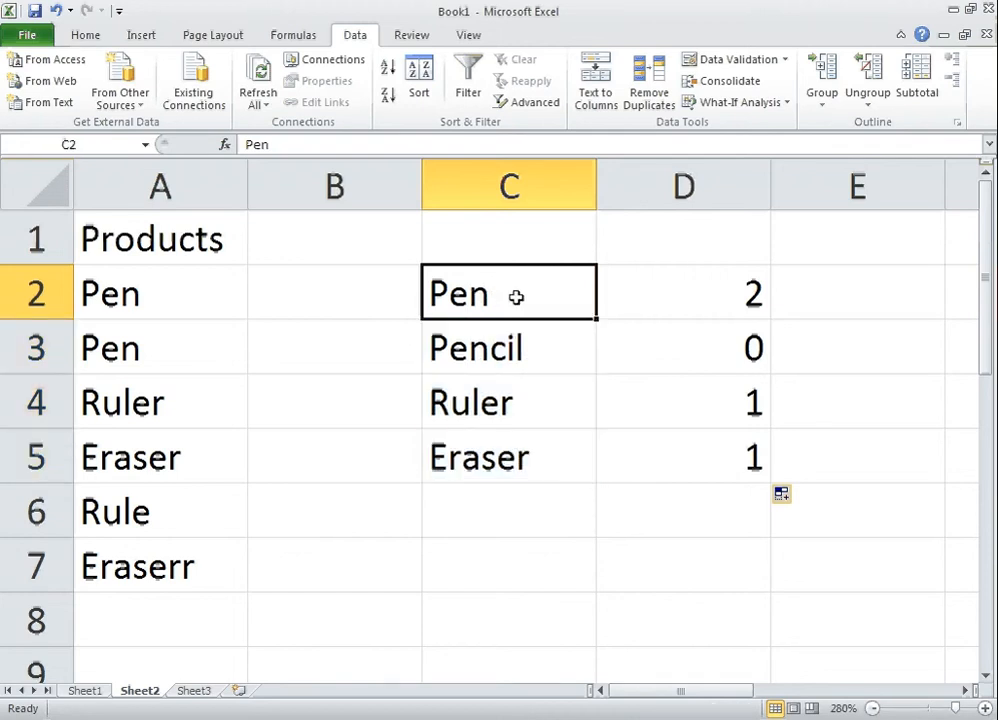
- Name the product list range C2:C5 "products"
left_click_drag(516, 293, 524, 448)
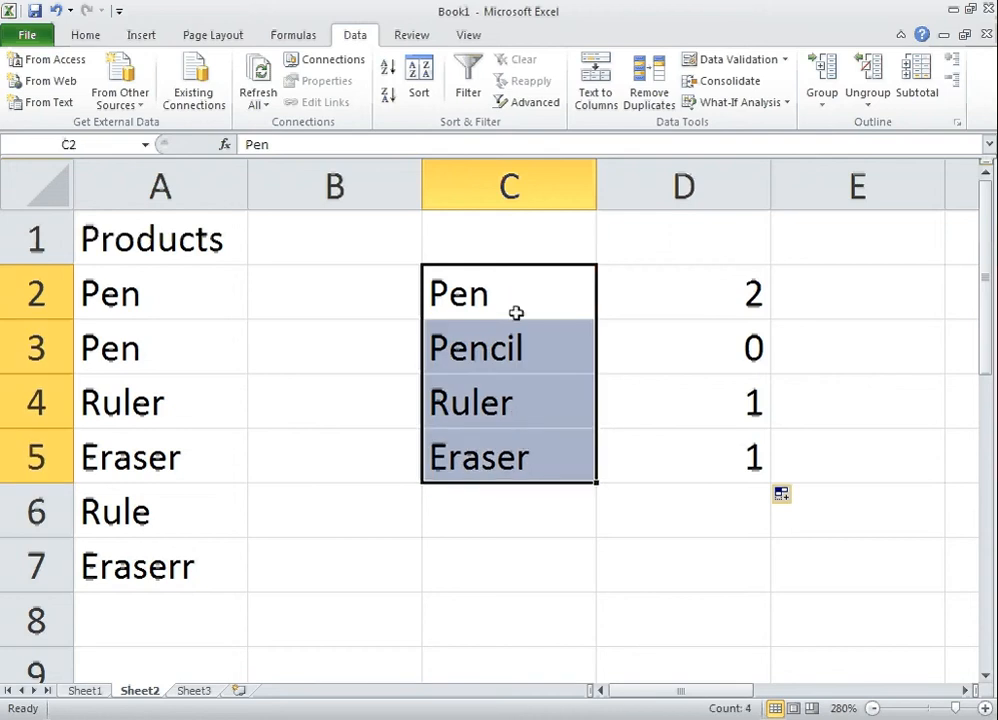
left_click(94, 145)
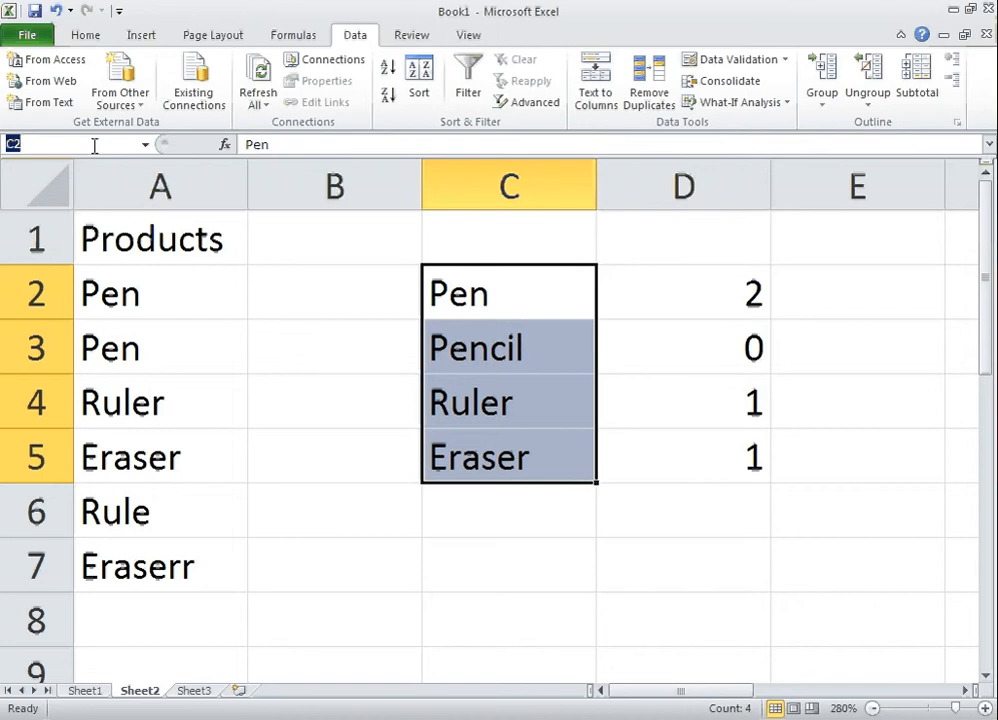
type("c")
key("BackSpace")
type("products")
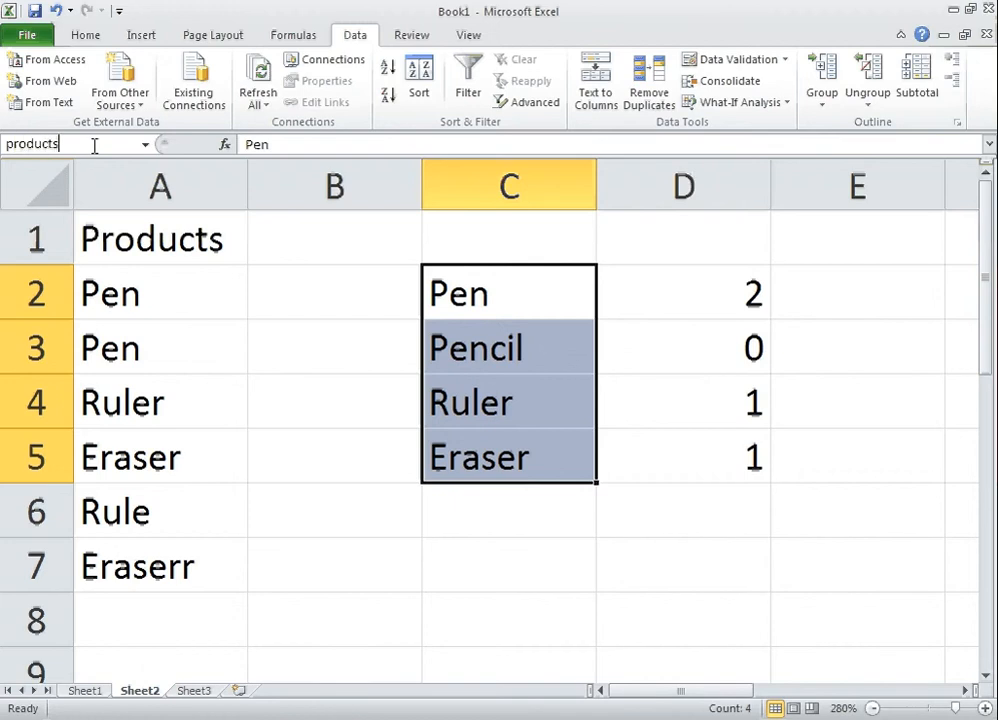
key("Return")
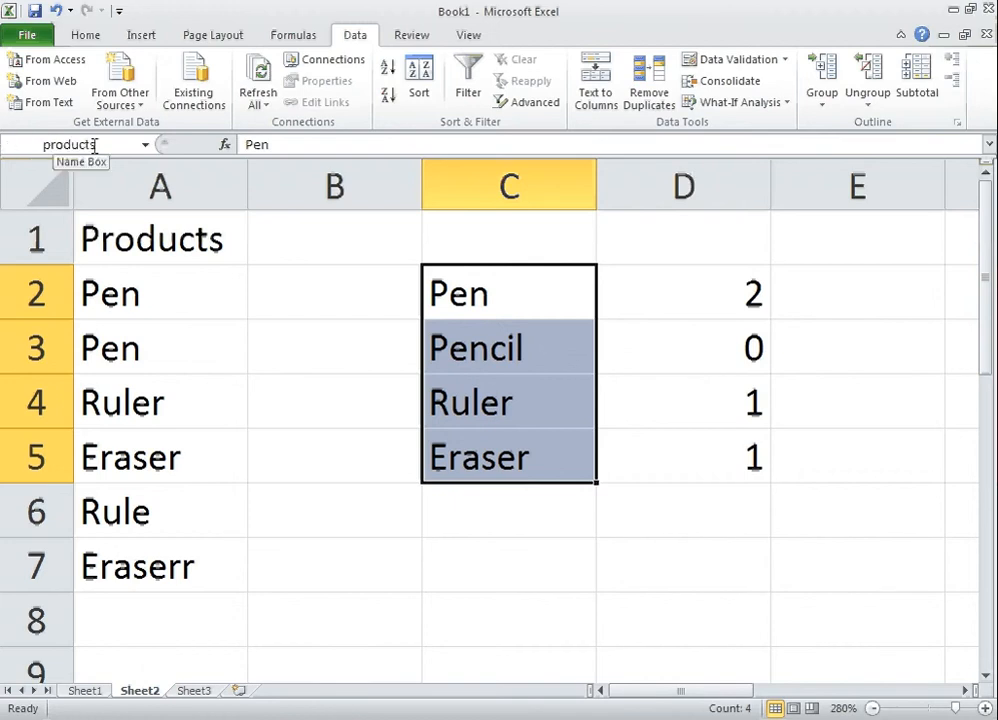
- Reselect the product list C2:C5 cell by cell to check which range carries the name products
left_click(477, 297)
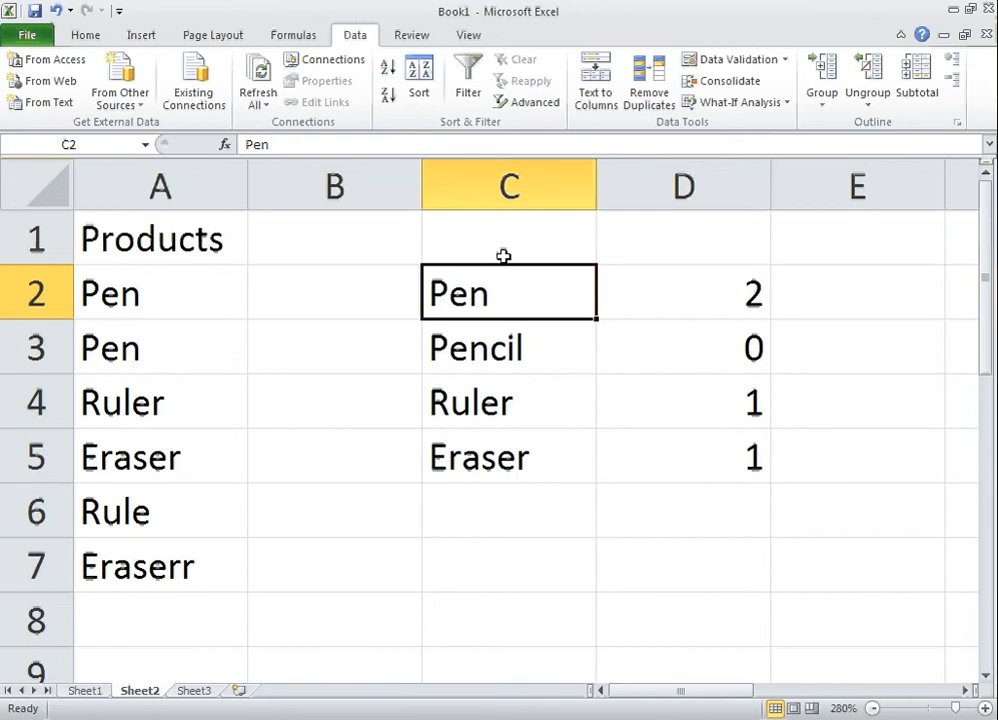
key("shift+Down")
key("shift+Down")
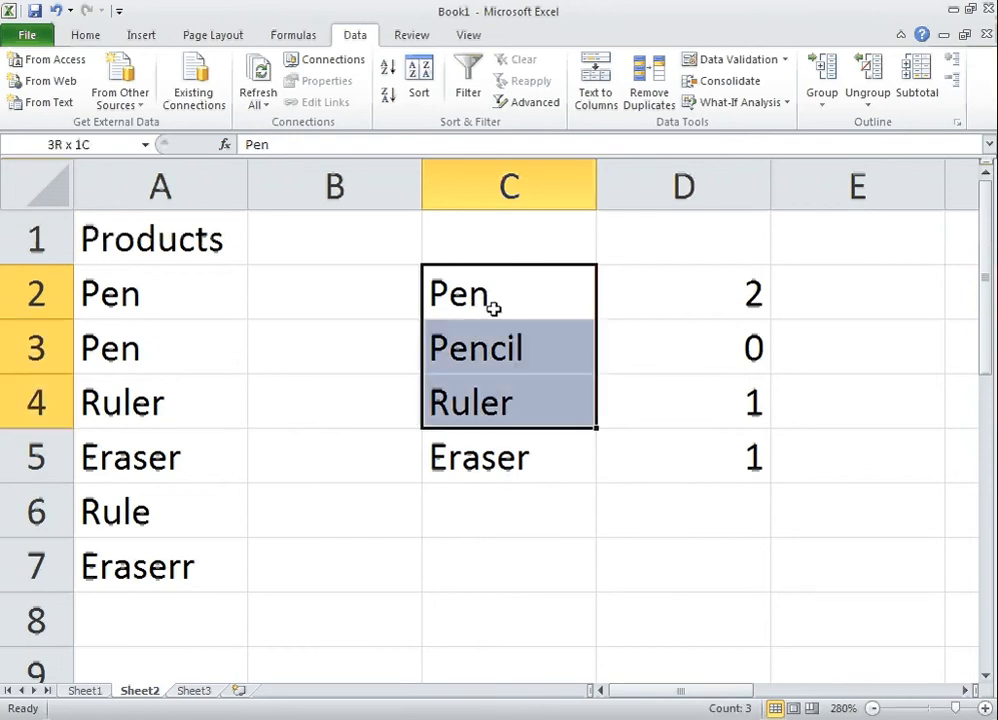
key("shift+Down")
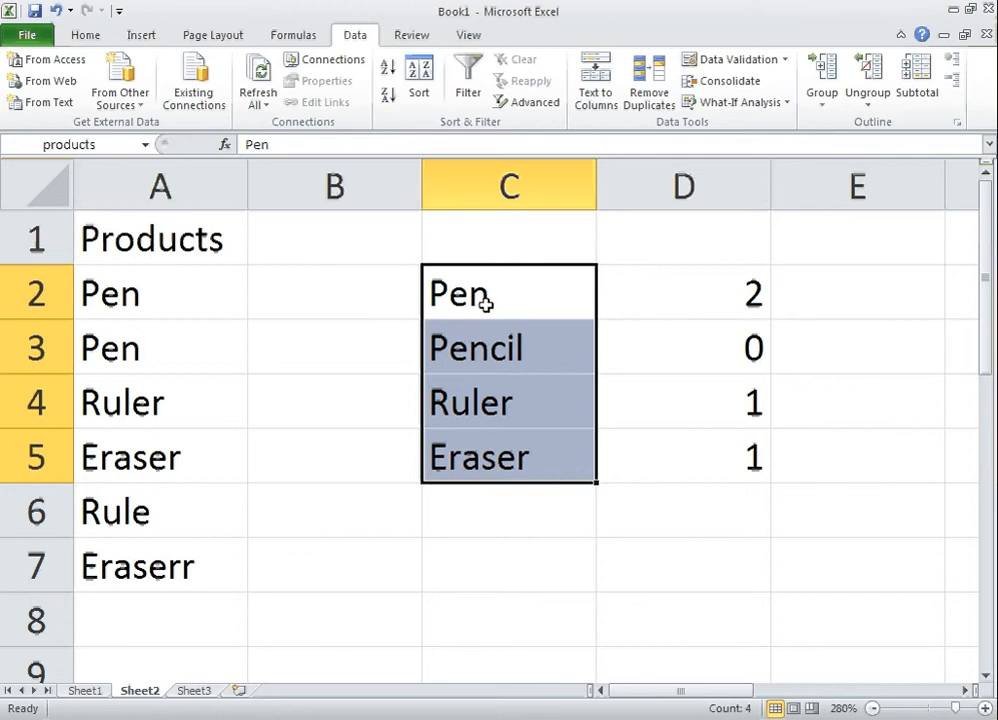
key("shift+Up")
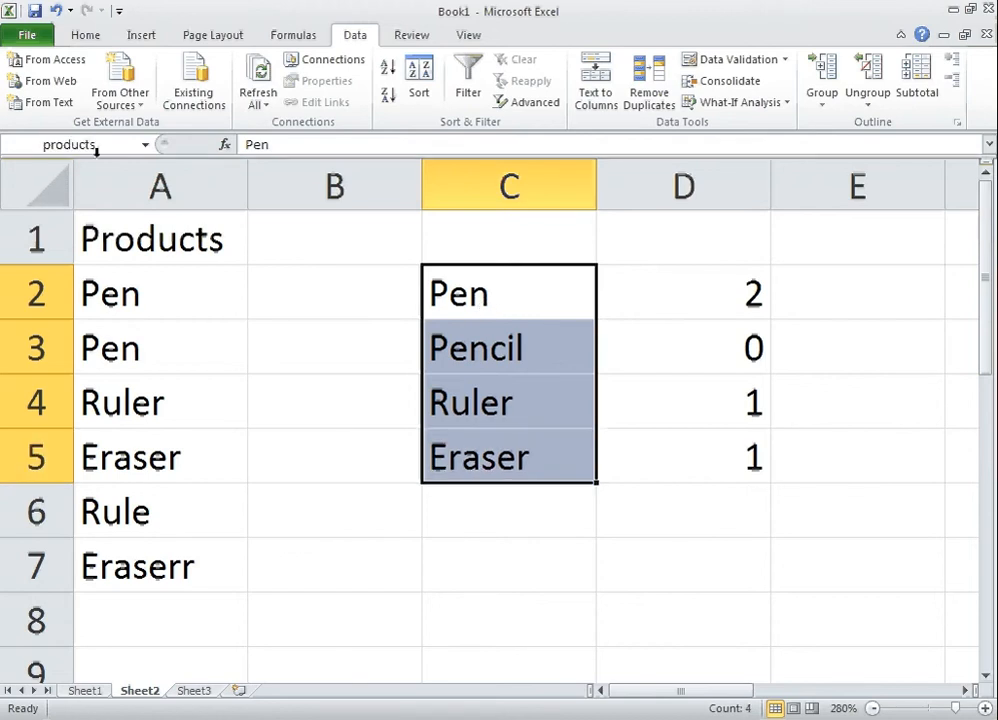
- Clear the product entries in A2:A7, keeping the Products header
left_click(381, 294)
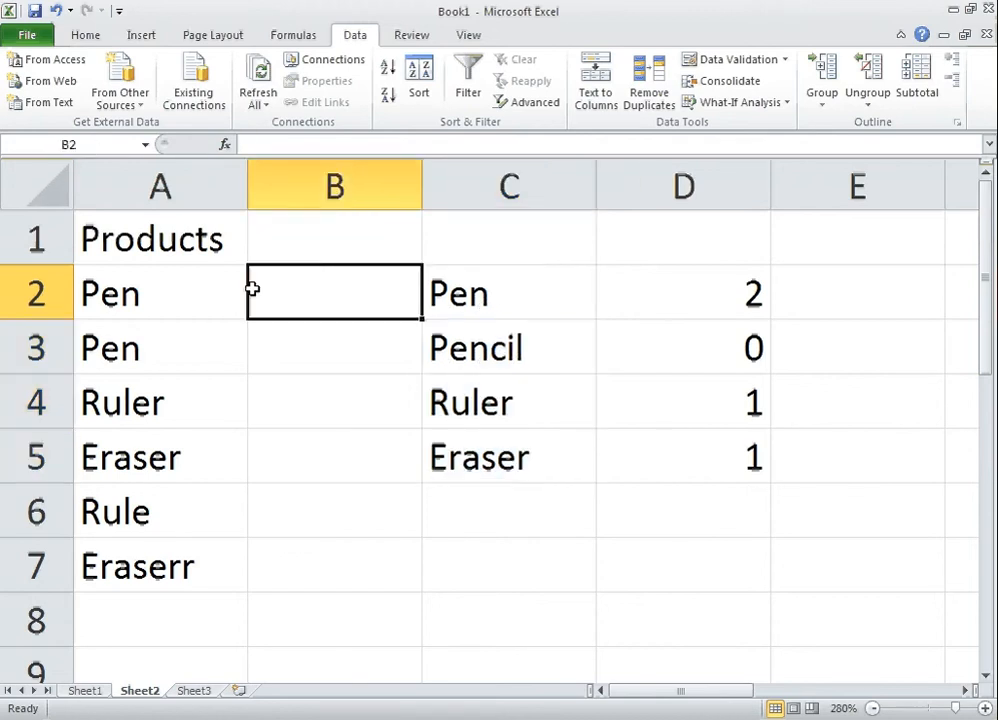
left_click(200, 290)
key("shift+Down")
key("shift+Down")
key("shift+Down")
key("shift+Down")
key("shift+Down")
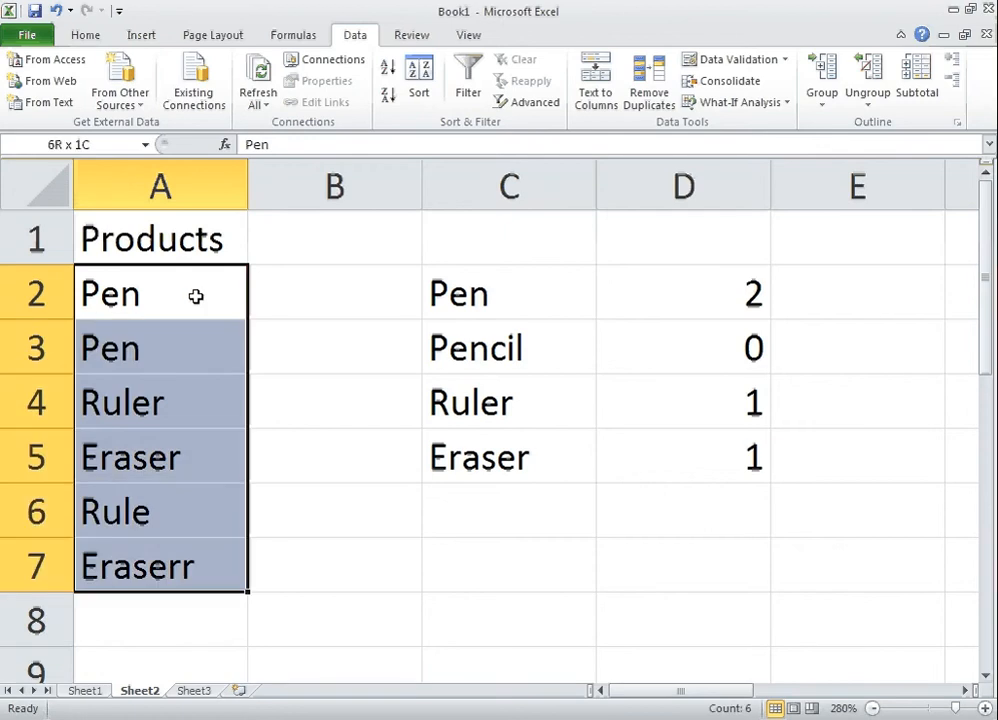
key("Delete")
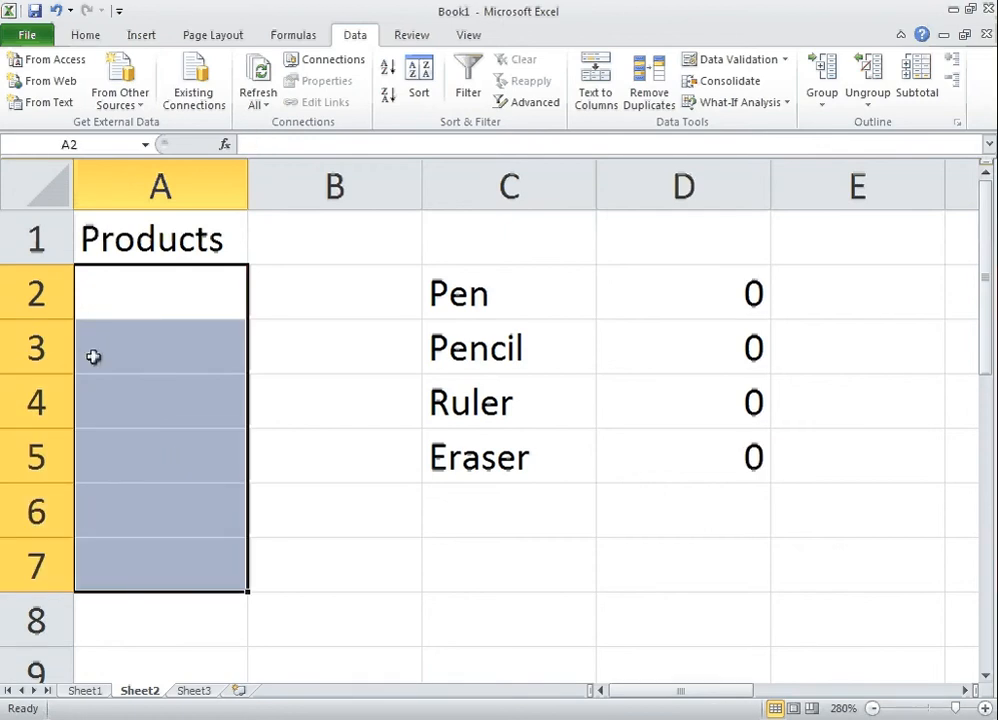
- Apply List data validation with the source =products to A2 and fill it down column A
left_click(167, 296)
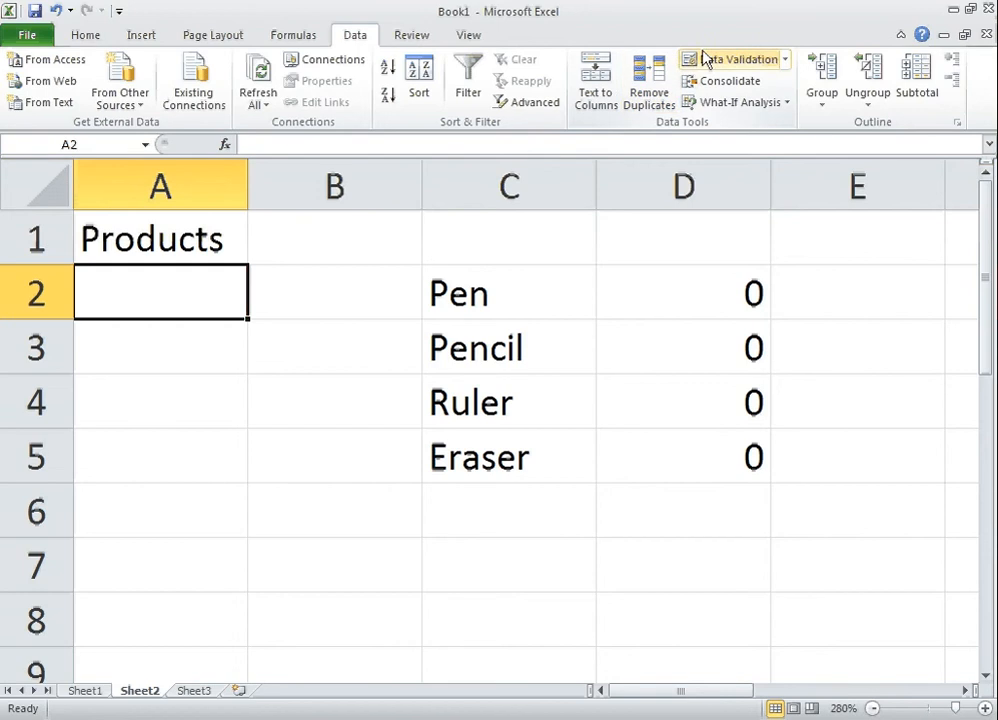
left_click(773, 62)
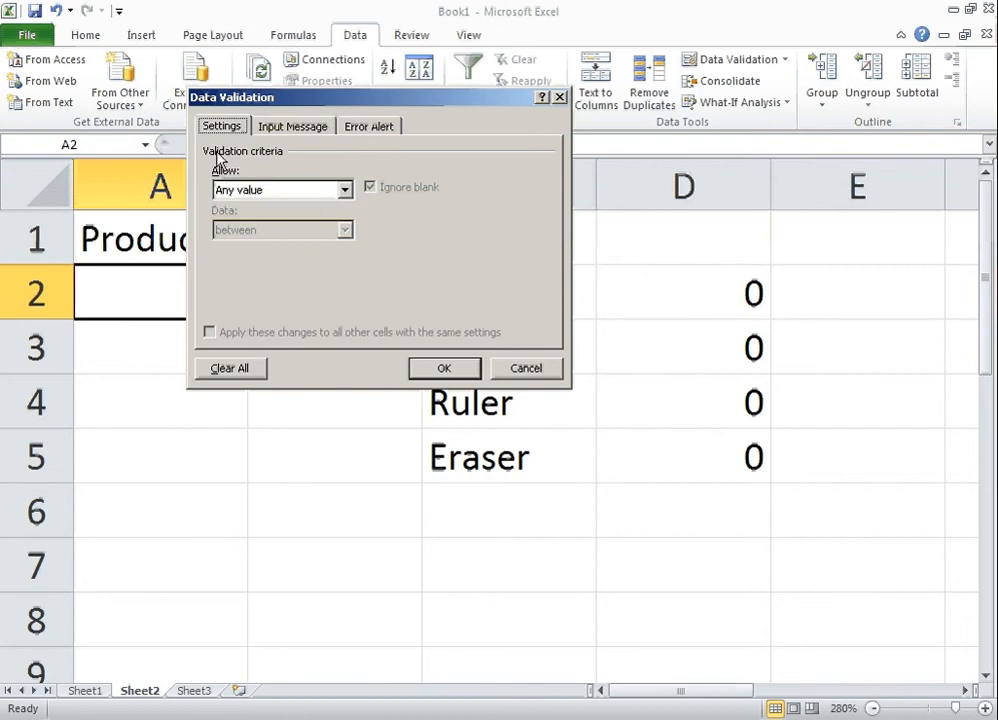
left_click(346, 192)
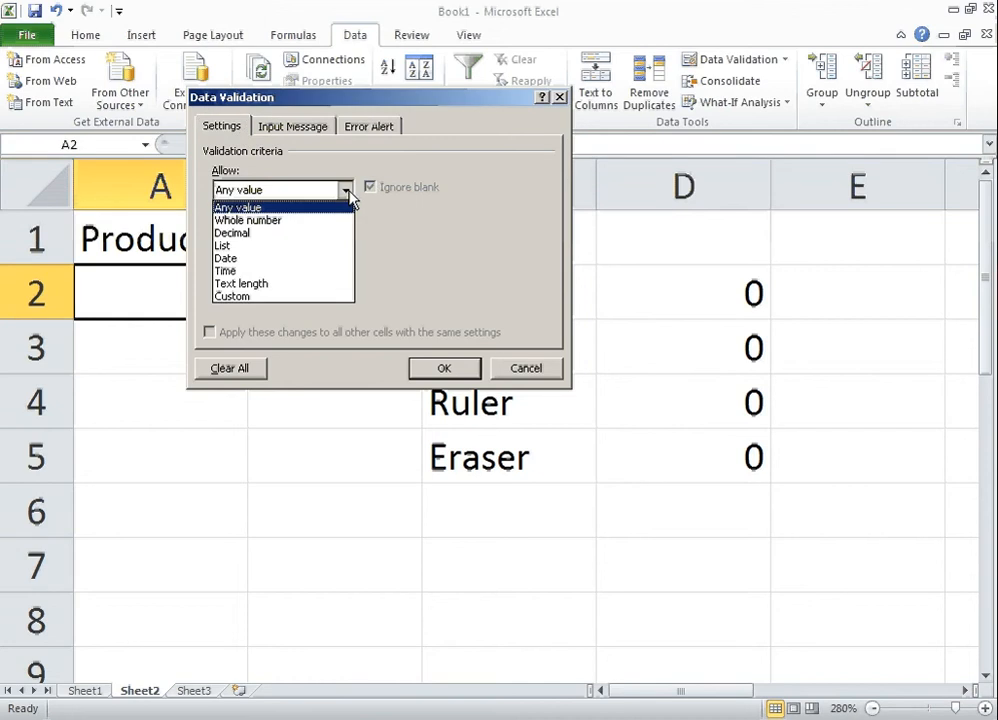
left_click(267, 250)
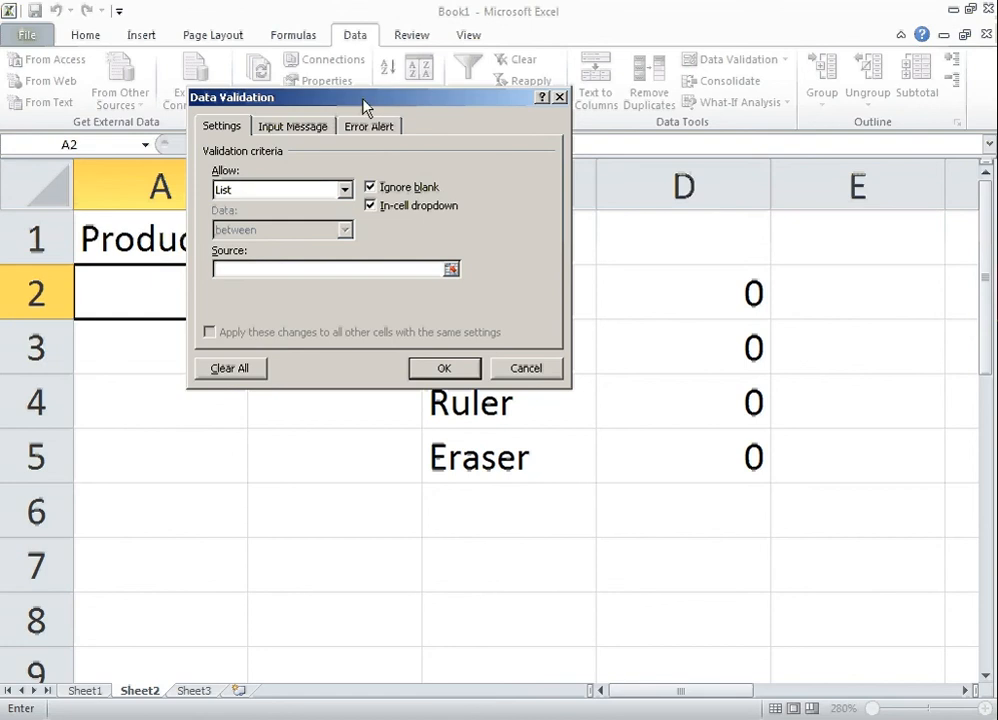
left_click_drag(365, 105, 758, 228)
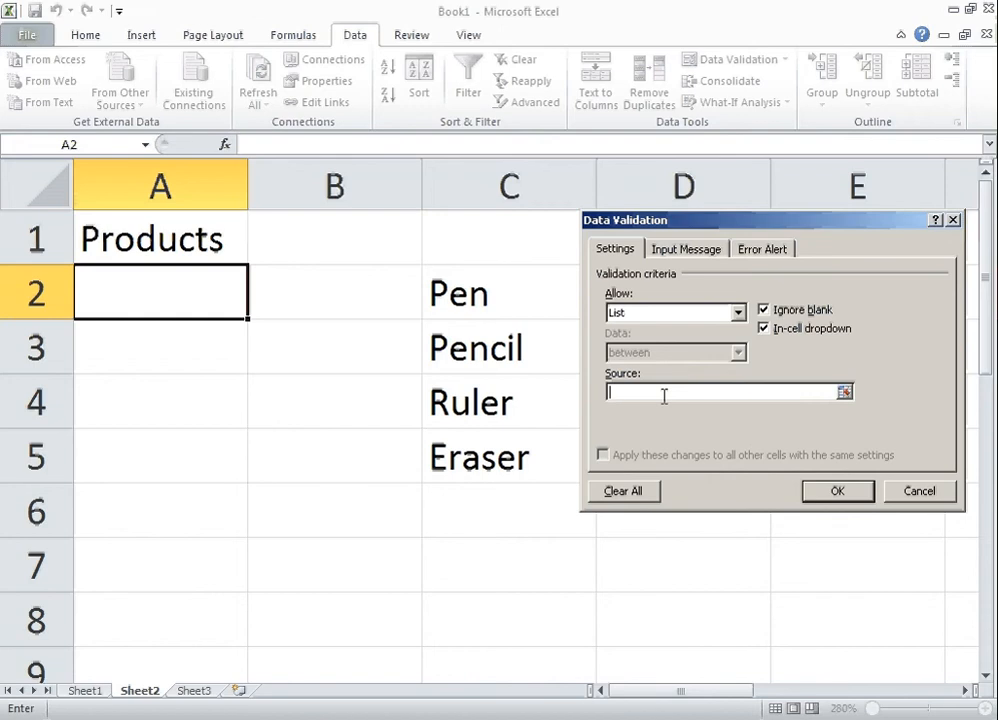
type("=prou")
key("BackSpace")
type("ducts")
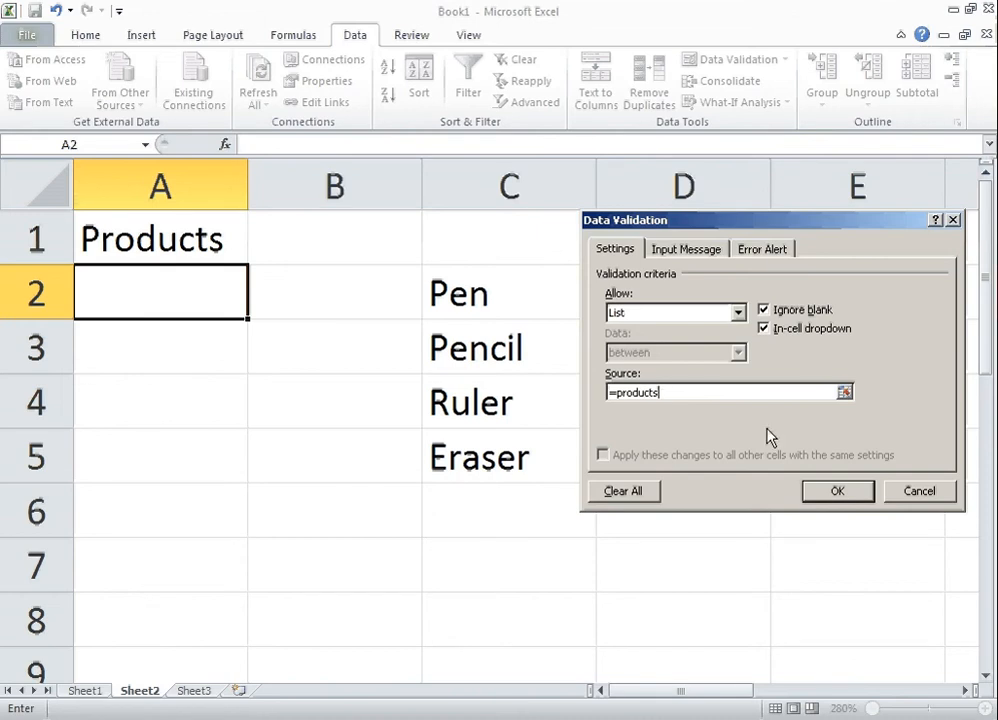
left_click(818, 493)
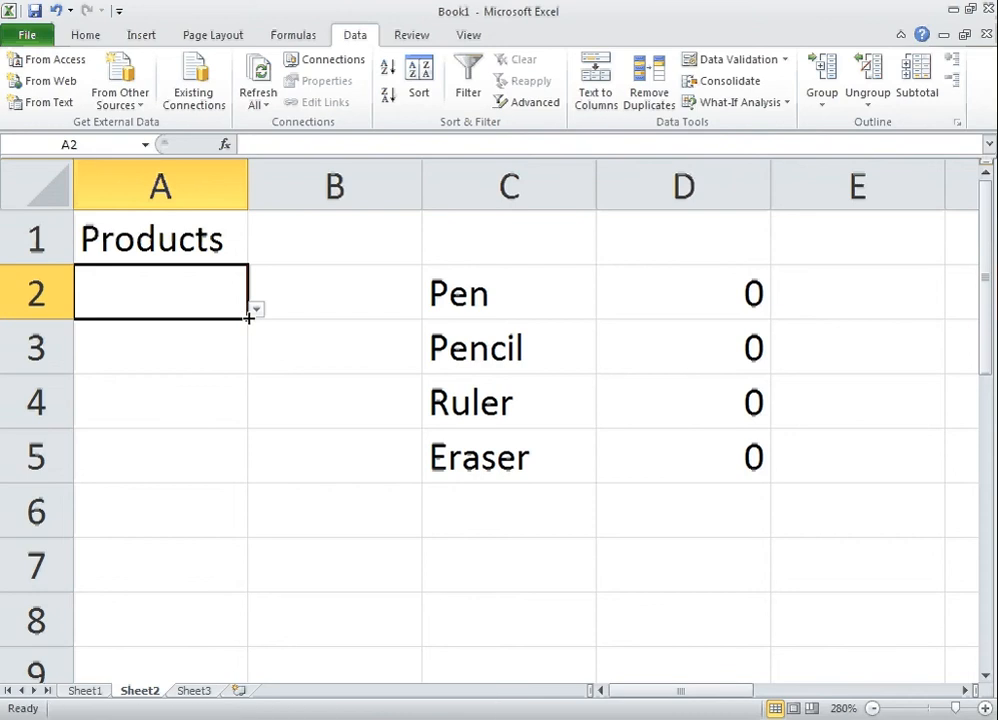
left_click_drag(249, 317, 232, 642)
scroll(209, 408, "up", 1)
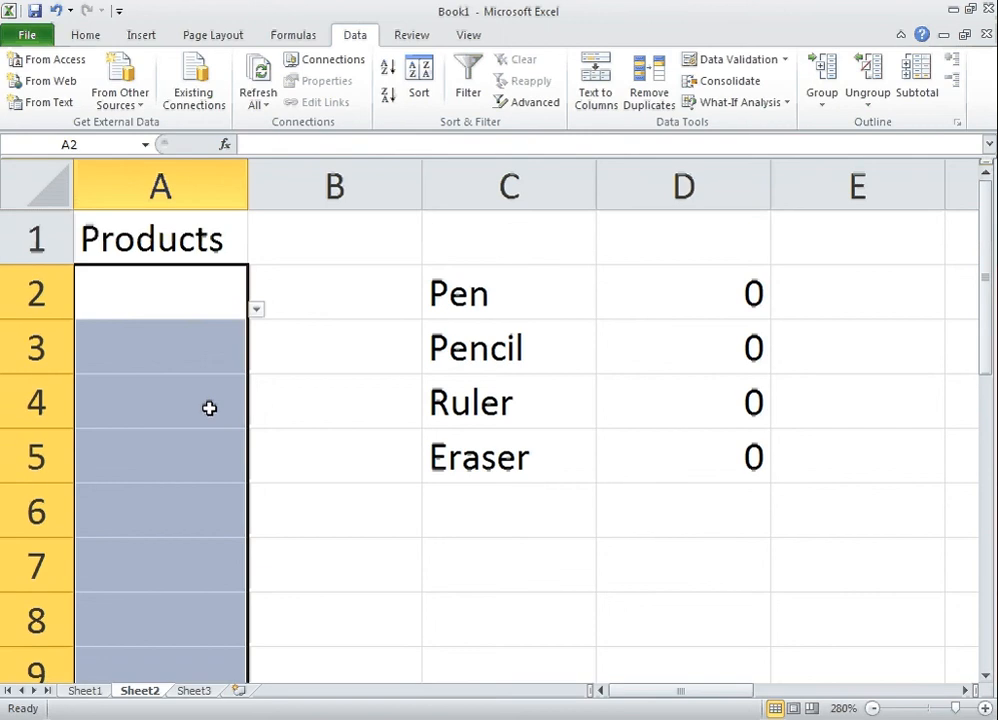
- Choose Pen from the in-cell product list for both A2 and A3
left_click(188, 312)
left_click(258, 310)
left_click(205, 345)
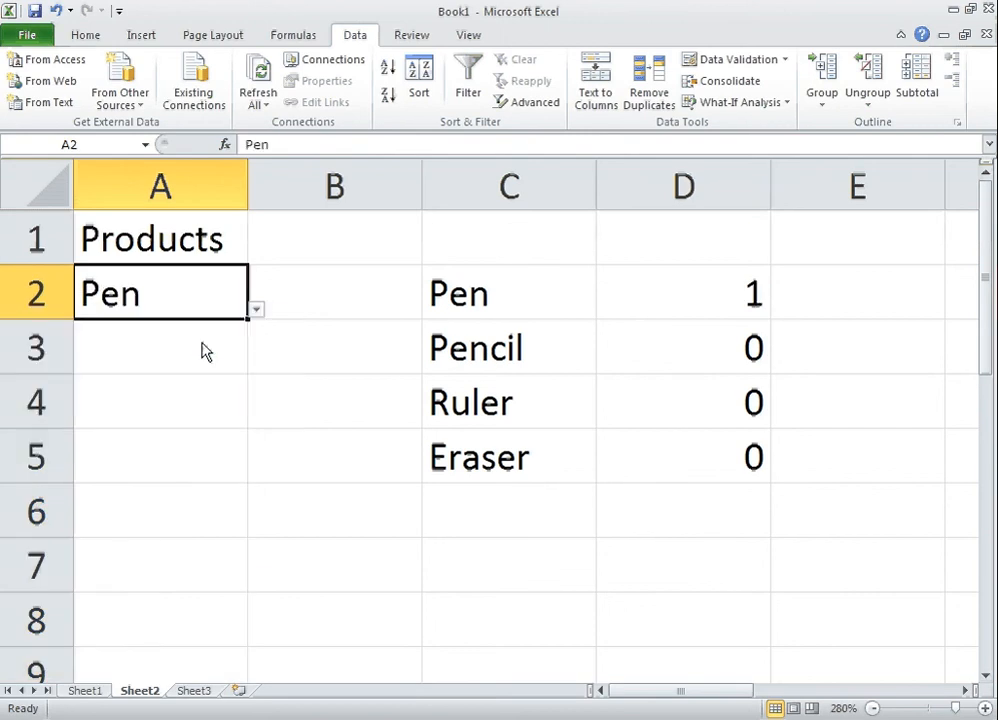
left_click(230, 355)
left_click(257, 363)
left_click(216, 400)
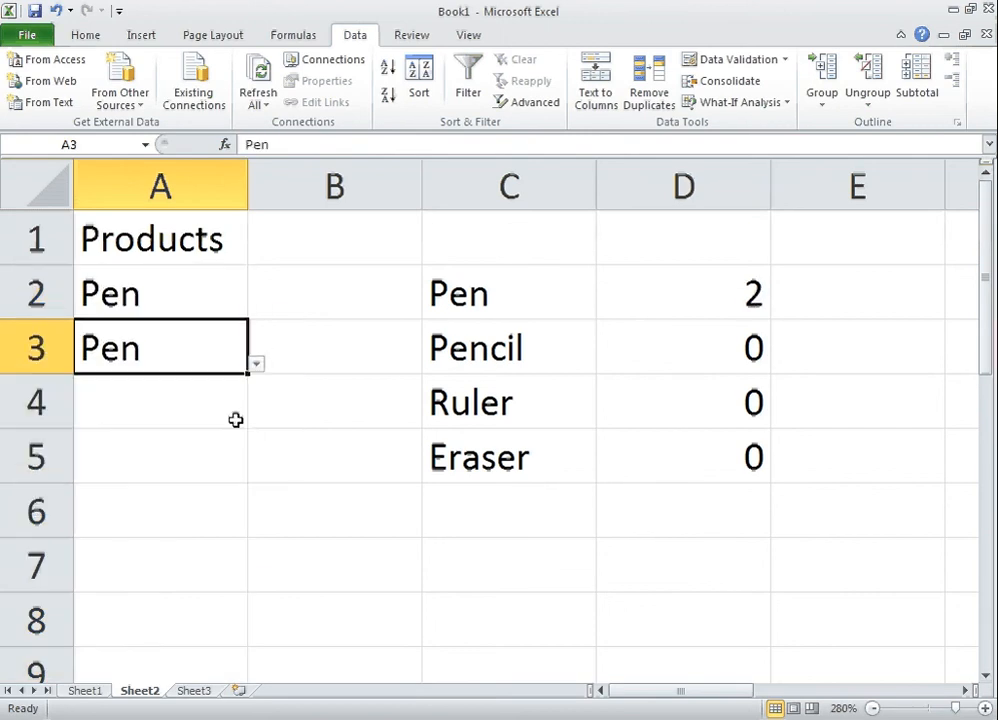
- Fill A4 with Pencil, A5 with Ruler and A6 with Eraser by choosing them from the in-cell product lists
left_click(236, 418)
left_click(258, 419)
left_click(205, 499)
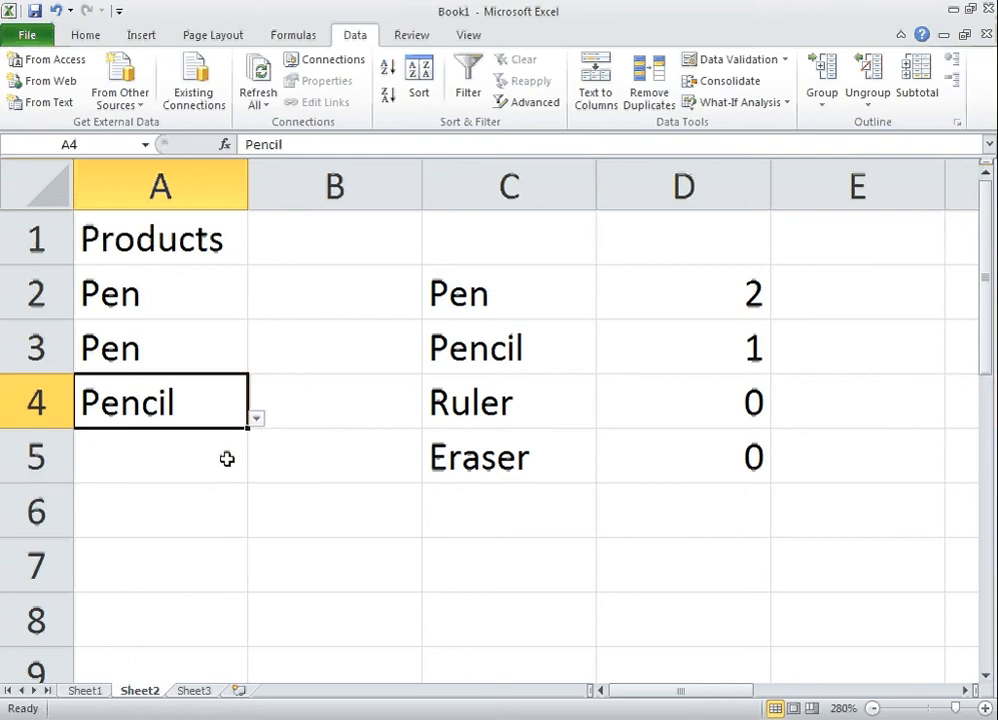
left_click(226, 457)
left_click(256, 474)
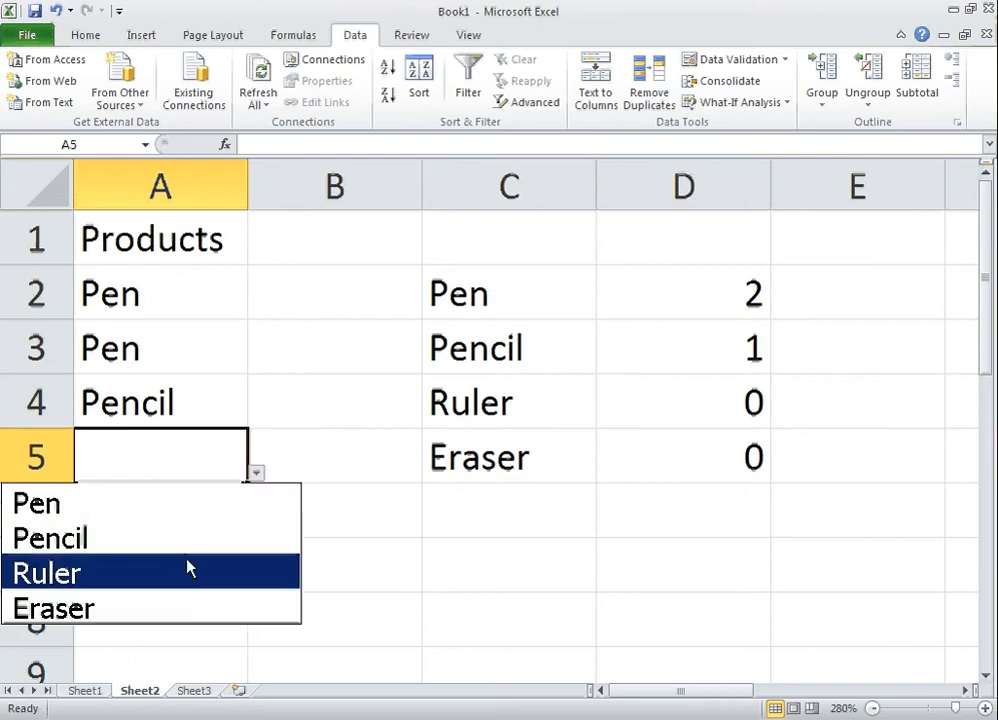
left_click(189, 569)
left_click(212, 533)
left_click(258, 527)
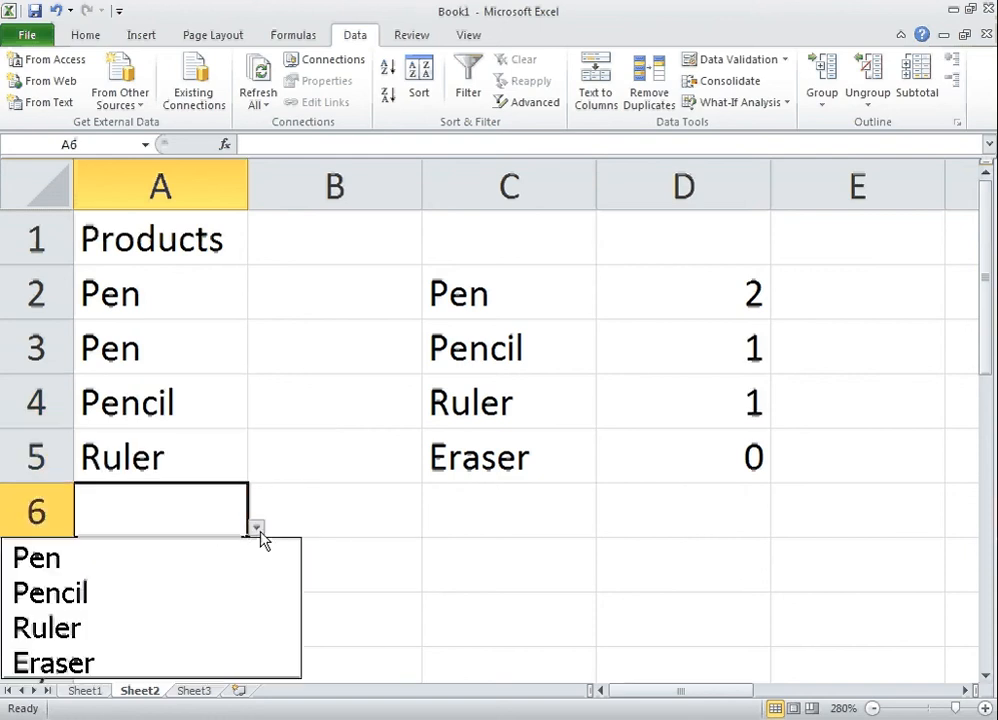
left_click(150, 662)
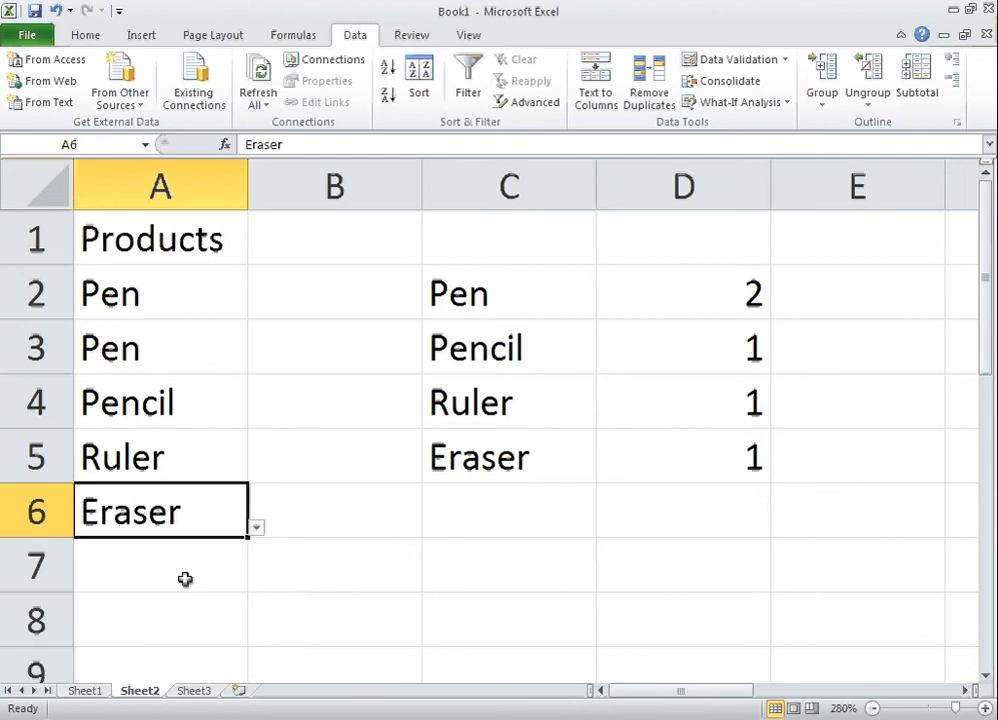
left_click(185, 579)
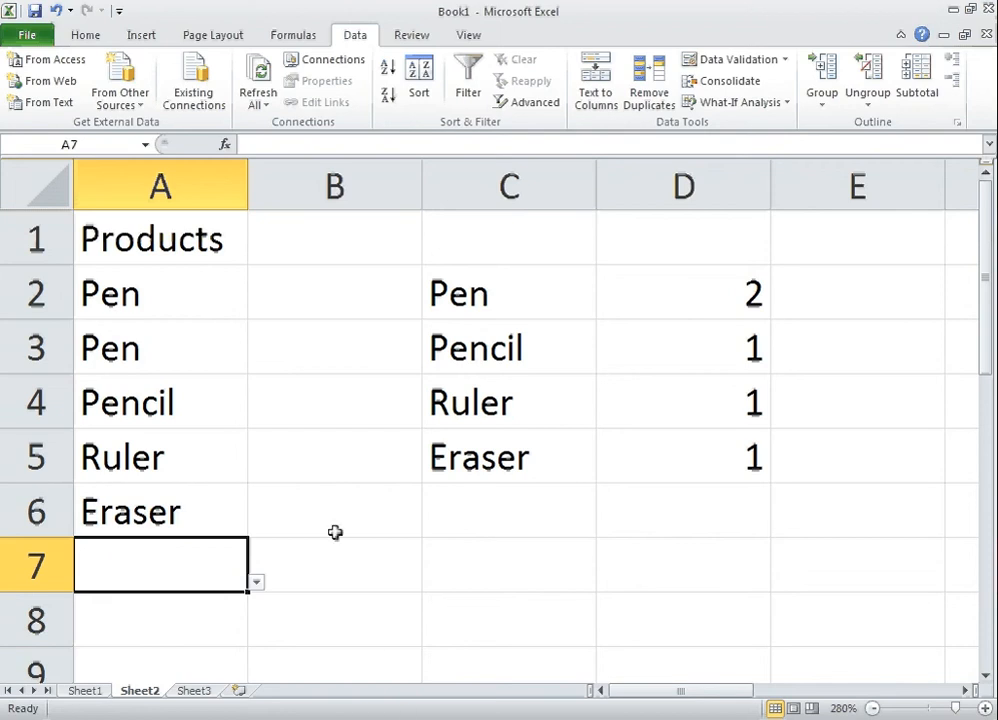
left_click(331, 556)
scroll(300, 540, "down", 1)
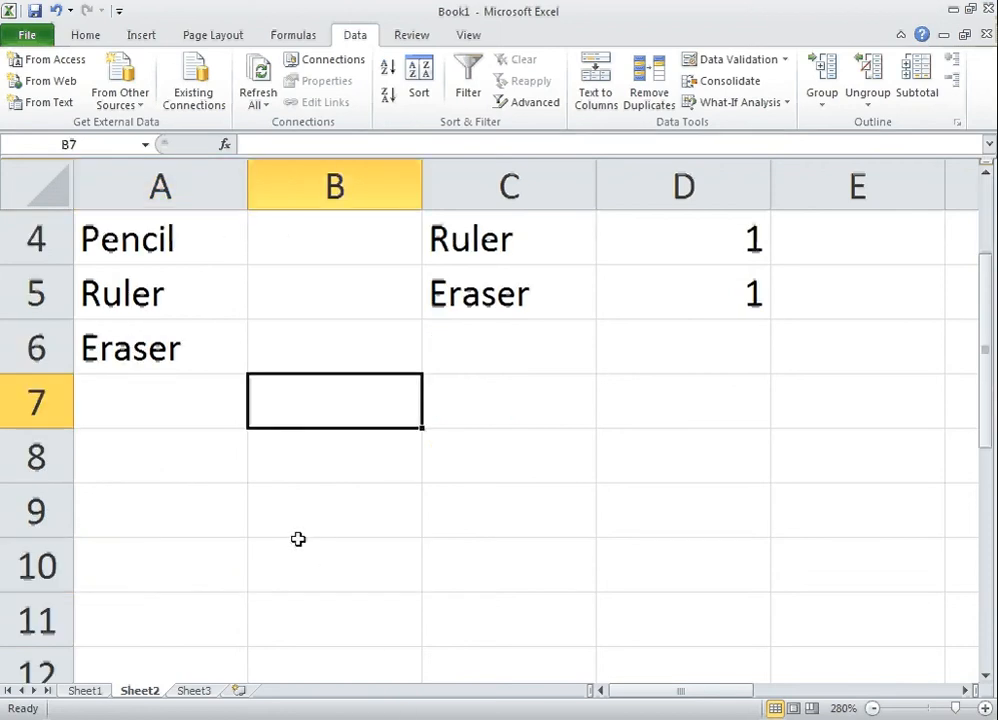
scroll(176, 407, "up", 1)
scroll(218, 413, "down", 1)
scroll(220, 413, "up", 1)
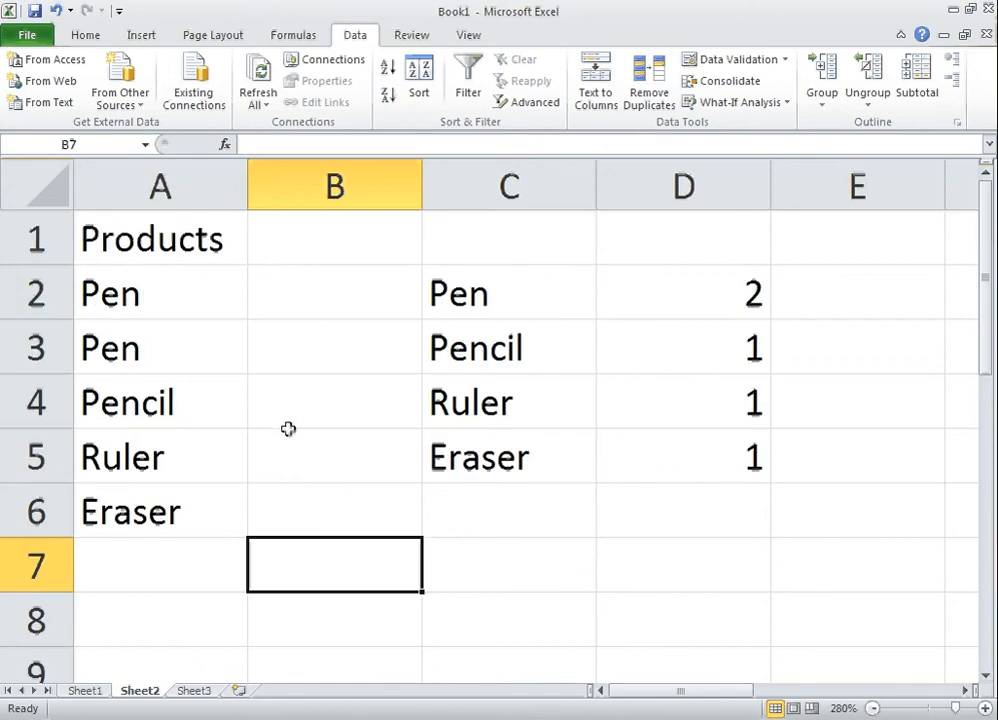
- Add Paper to the product list in C6 and check the count formula beside it in D6
left_click(486, 501)
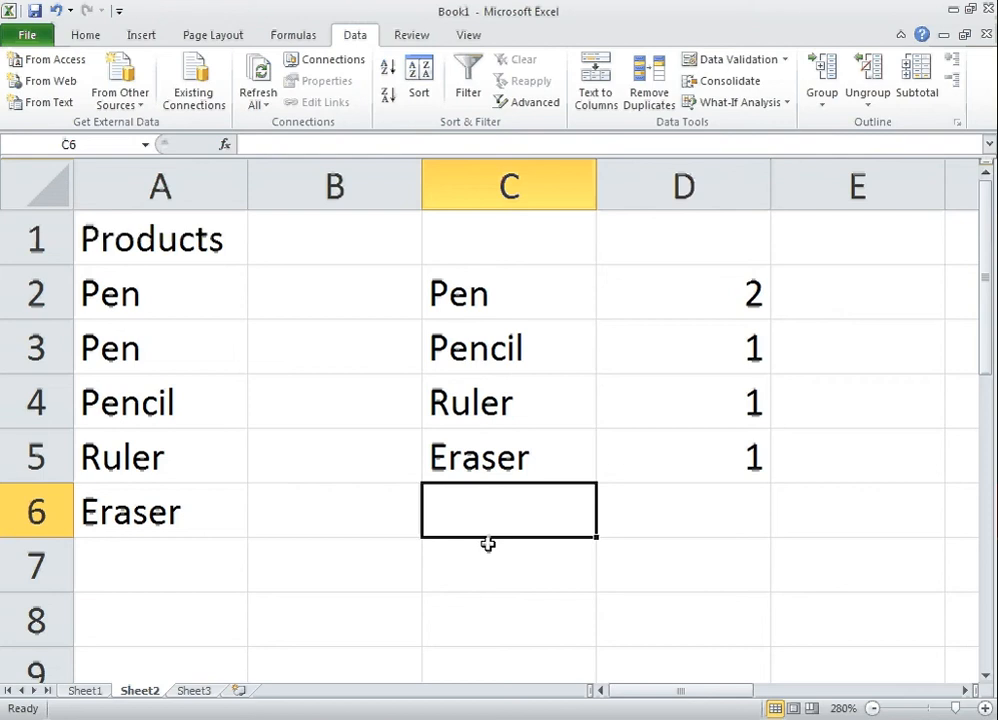
type("Pa")
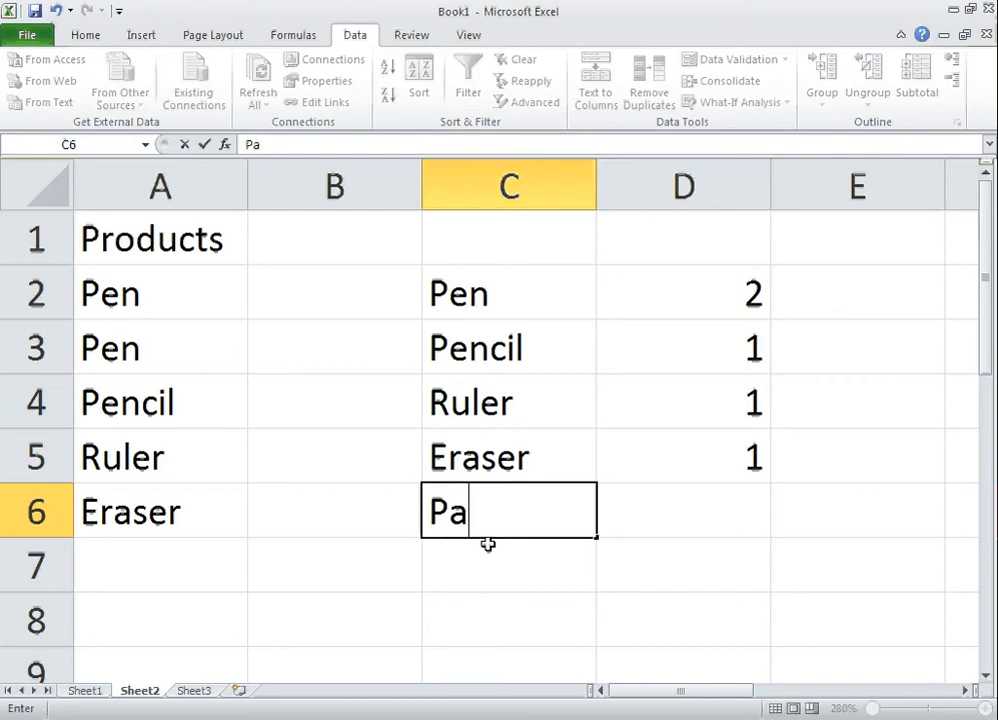
type("per")
key("Up")
key("Right")
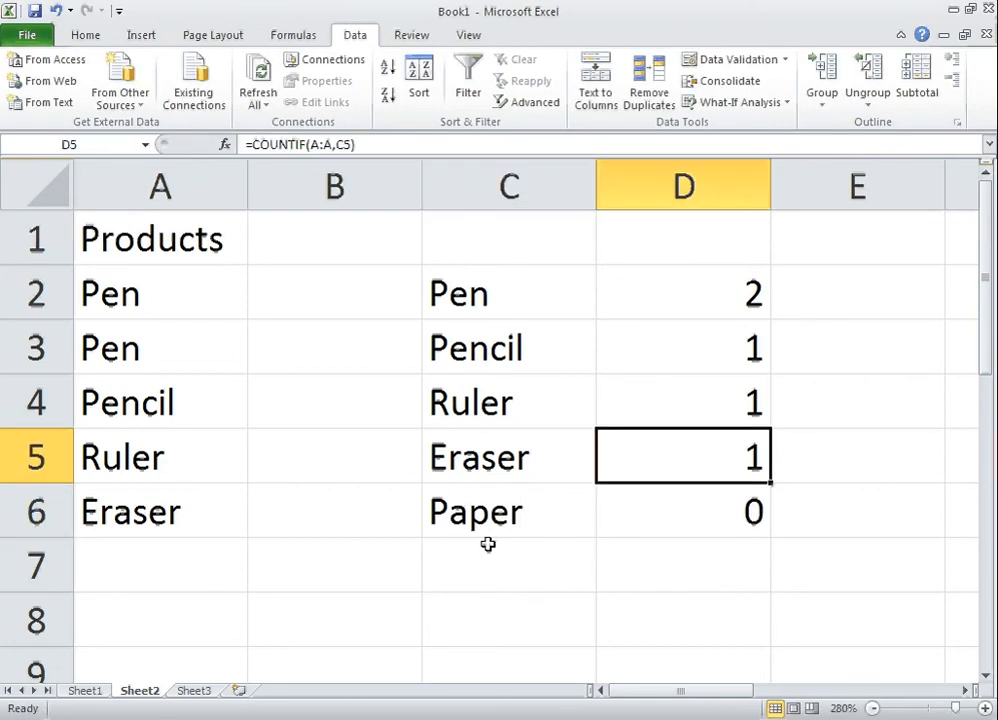
left_click(670, 527)
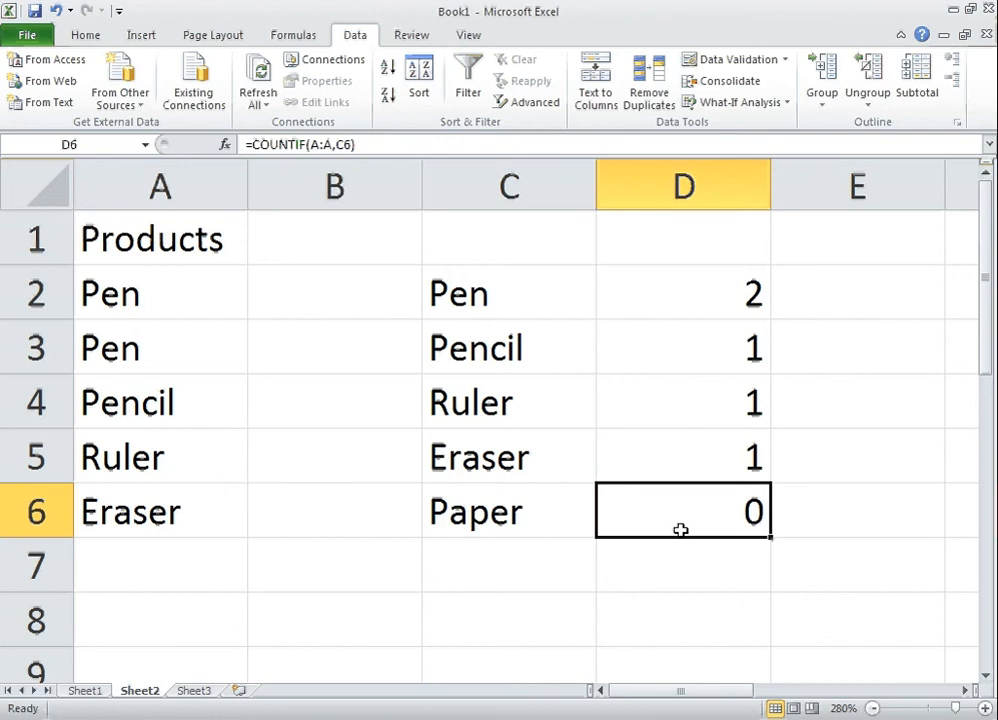
- Check whether the in-cell product list in A2 offers the newly added Paper
key("Left")
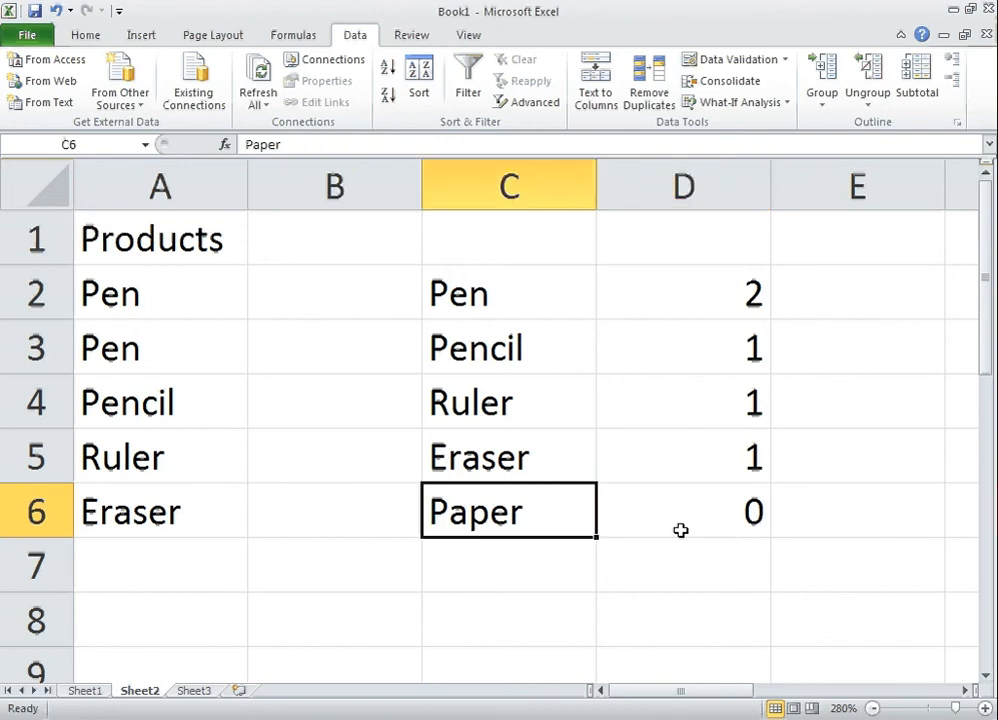
key("Left")
key("Left")
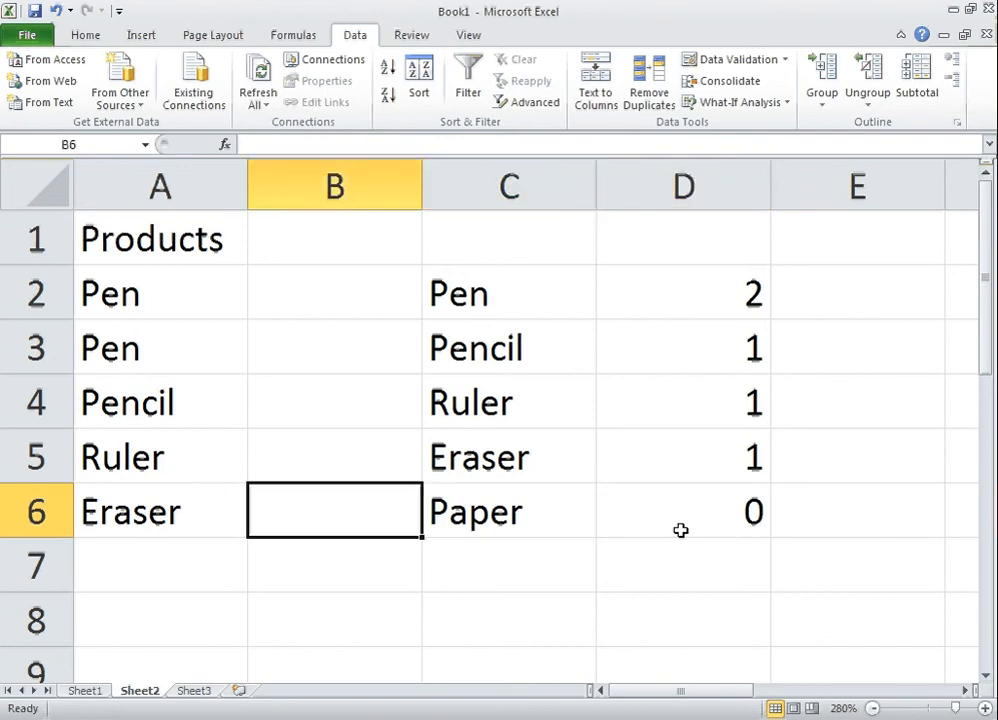
key("Up")
key("Up")
key("Up")
key("Up")
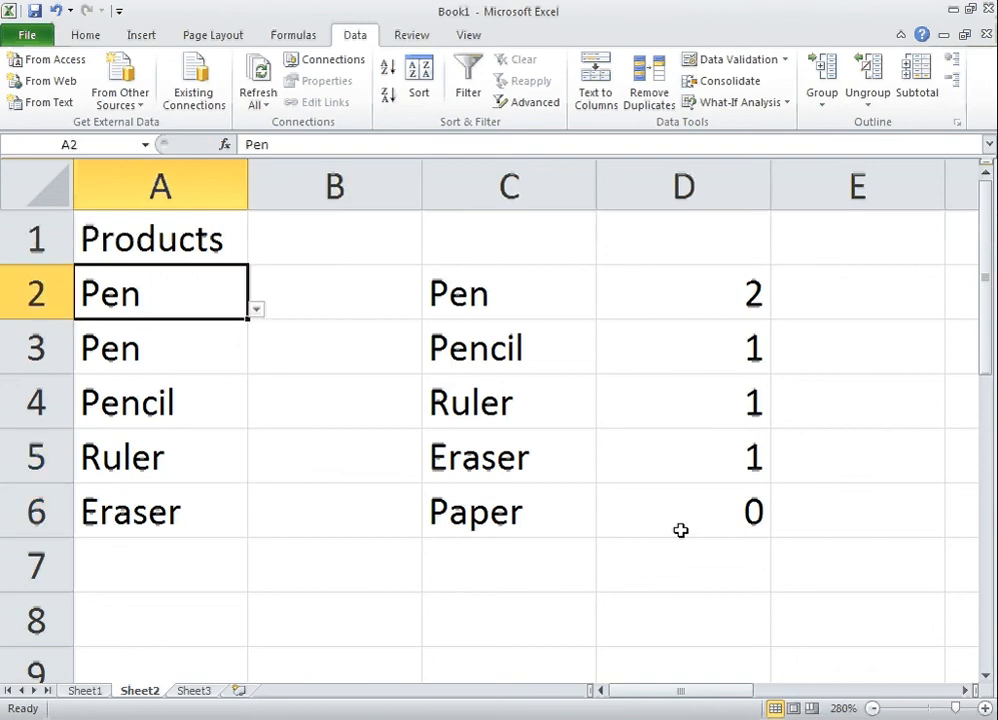
key("shift+Down")
key("shift+Down")
key("Down")
key("Up")
left_click(257, 310)
left_click(257, 311)
- Extend the named range products to refer to =Sheet2!$C$2:$C$6 and save the change
key("ctrl+F3")
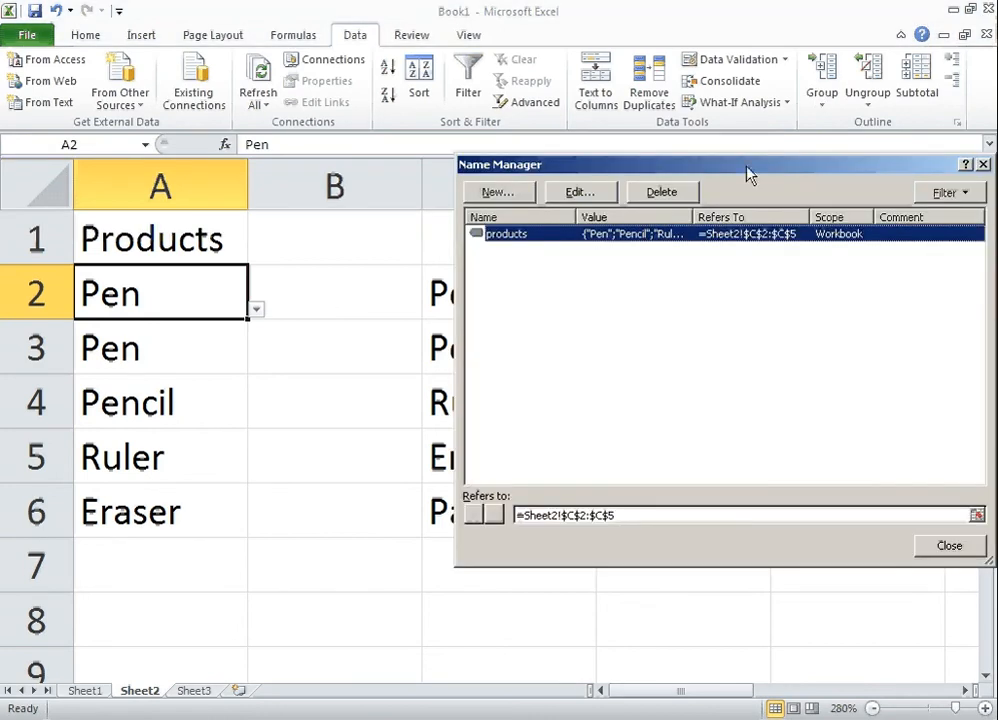
left_click_drag(751, 172, 312, 26)
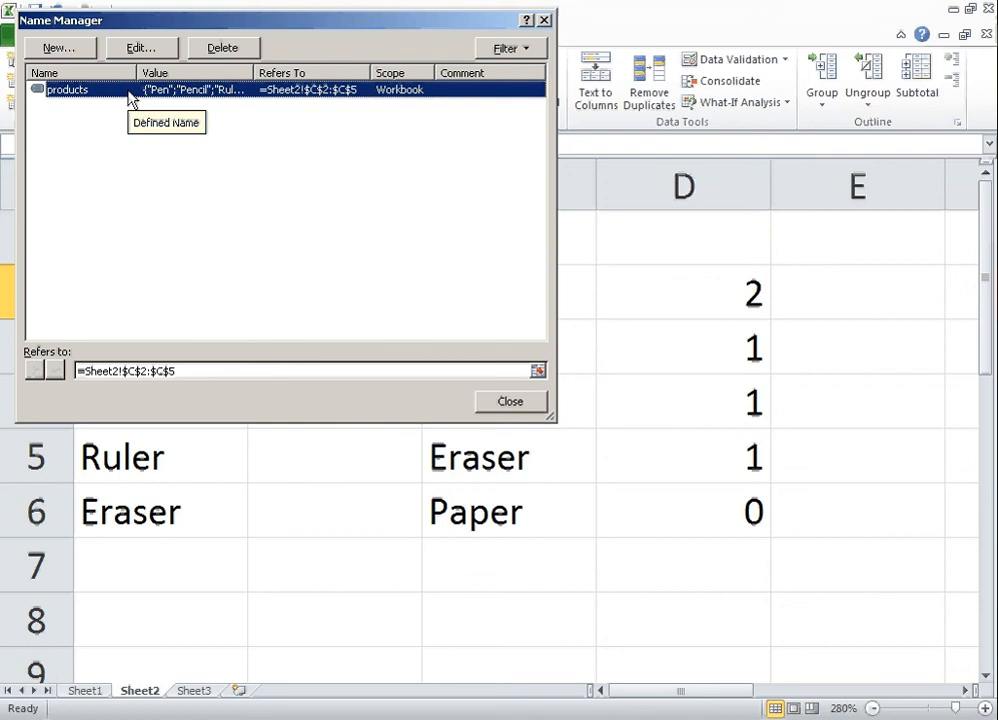
left_click(186, 370)
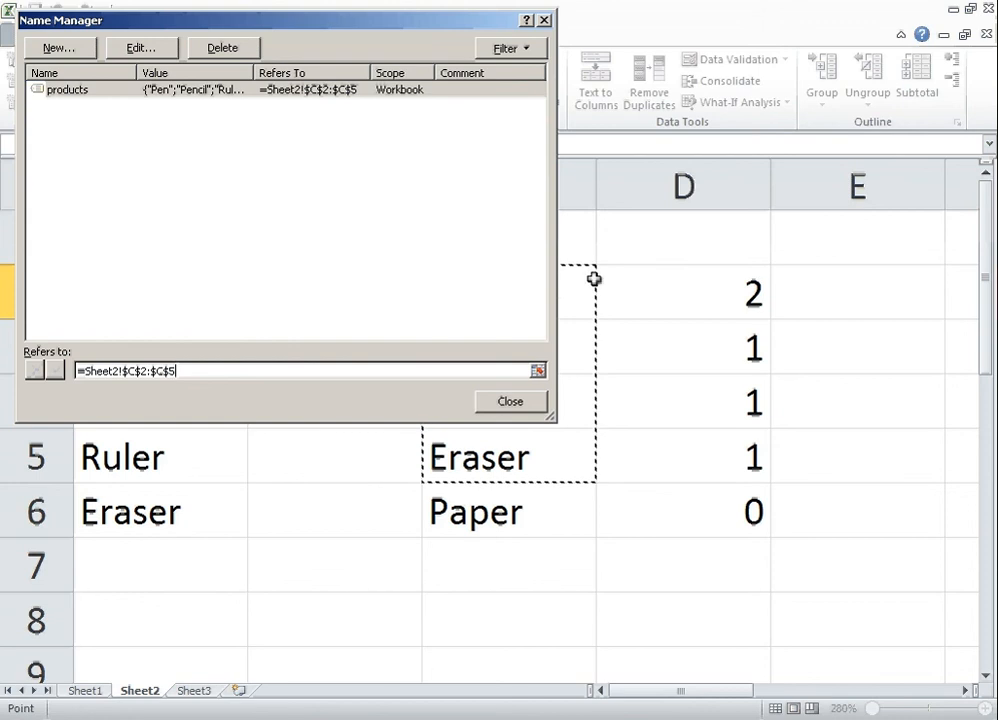
left_click(286, 370)
key("BackSpace")
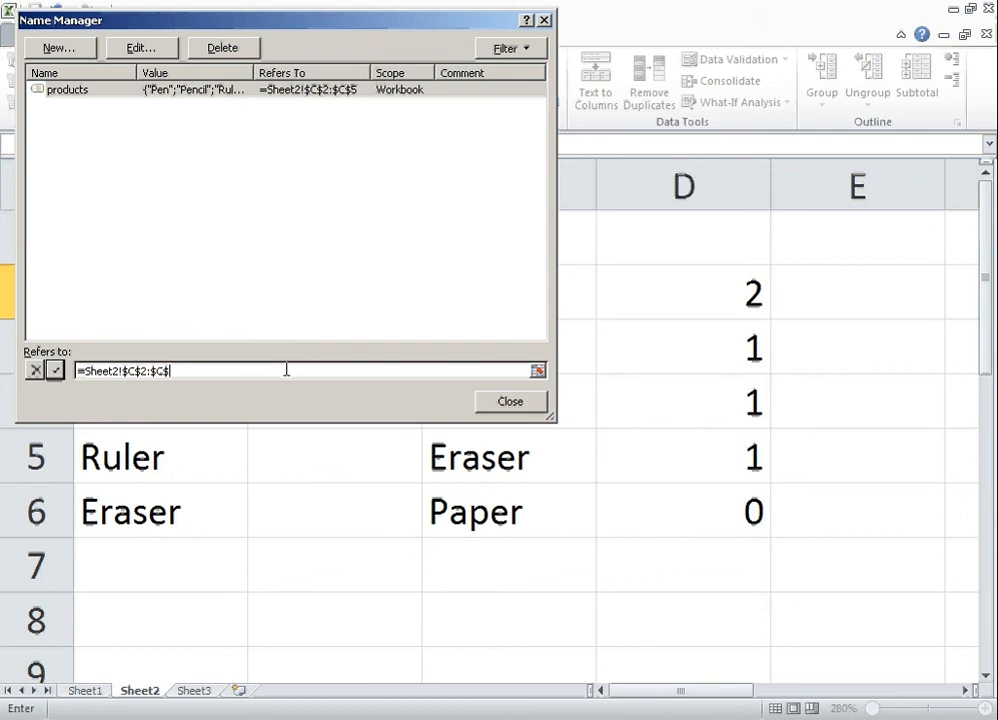
type("6")
left_click(493, 406)
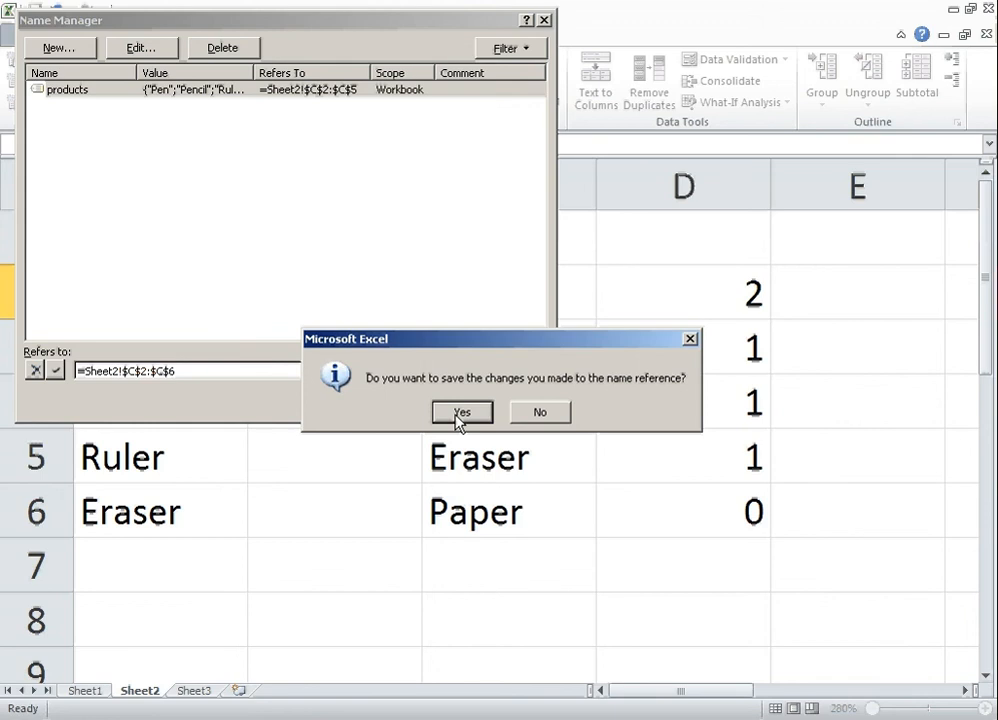
left_click(458, 412)
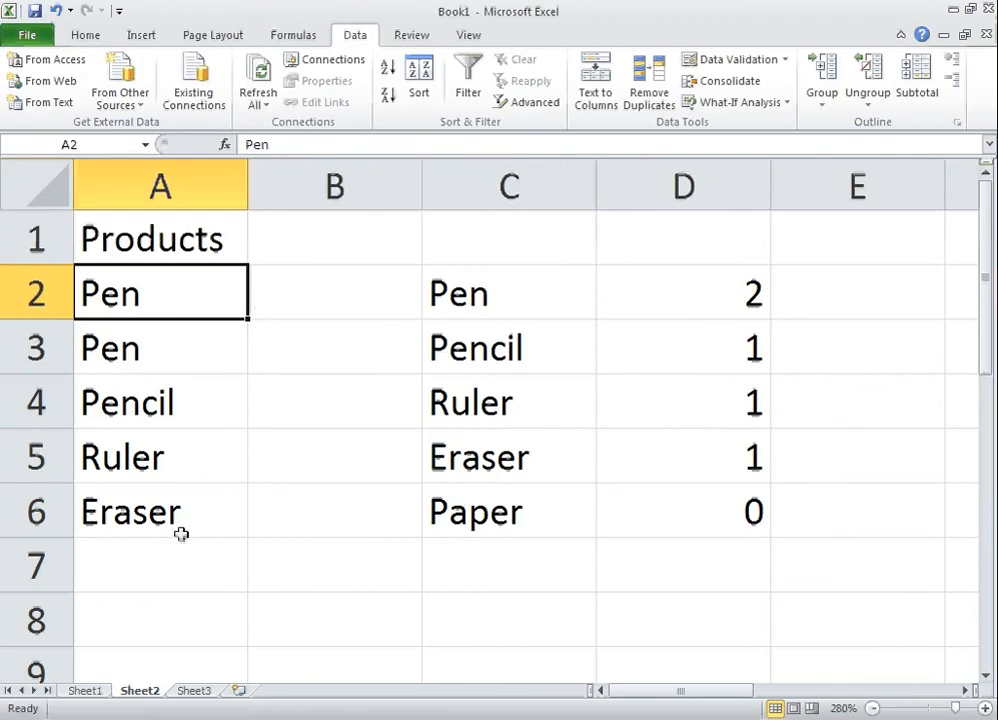
- Fill A7 with Paper by choosing it from the in-cell product list
left_click(166, 558)
left_click(256, 582)
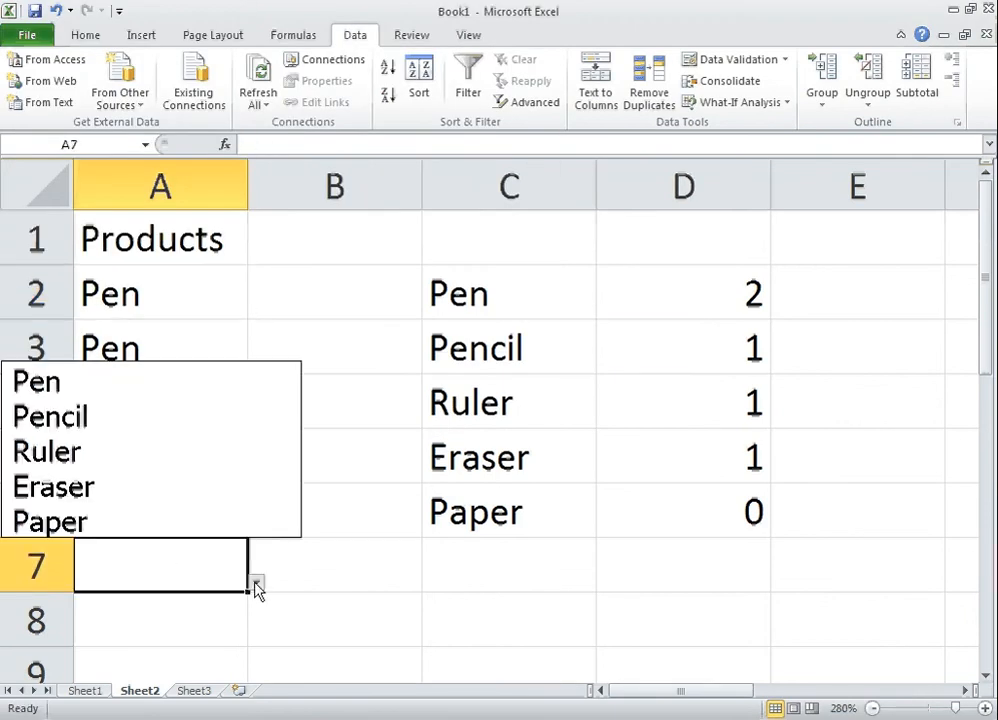
left_click(176, 530)
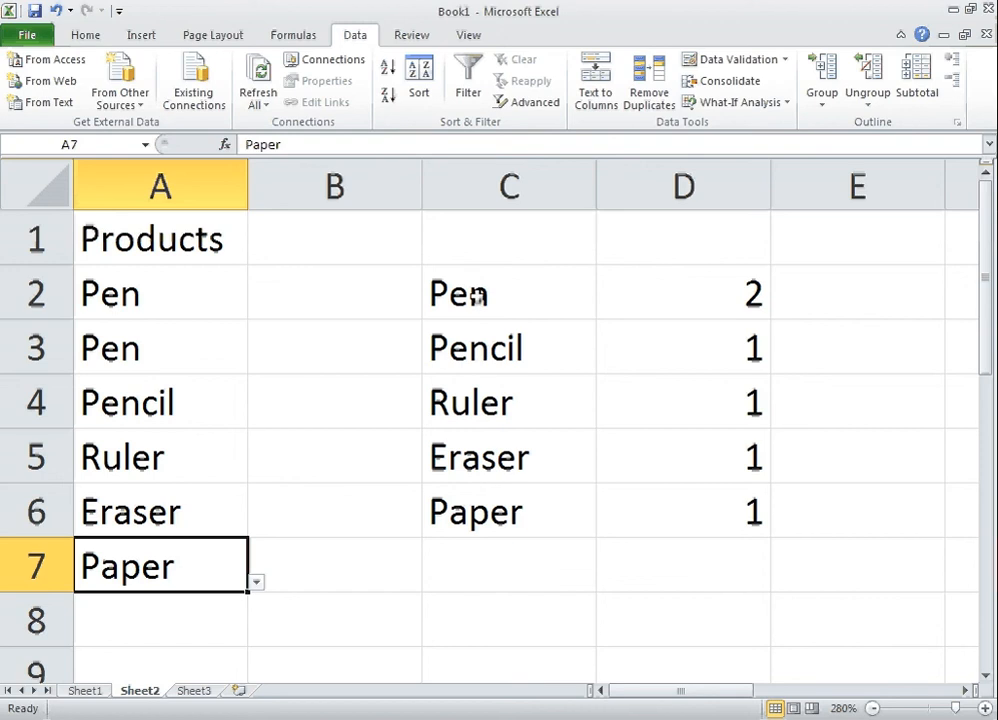
- Sort the product list in C2:C6 alphabetically in ascending order
left_click_drag(475, 292, 524, 500)
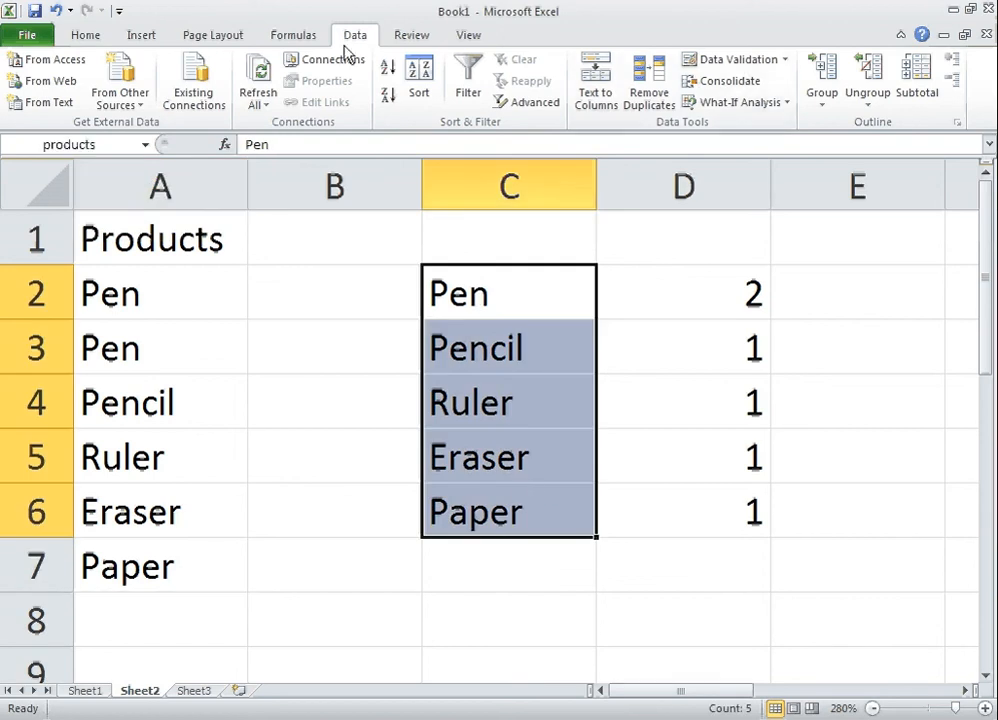
left_click(85, 38)
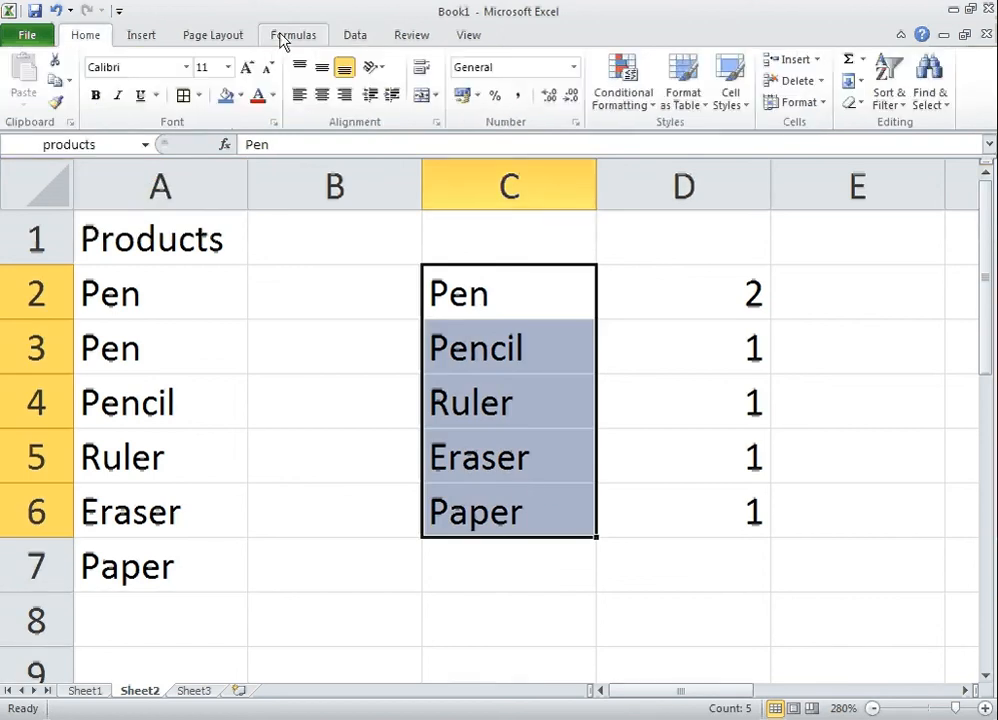
left_click(344, 42)
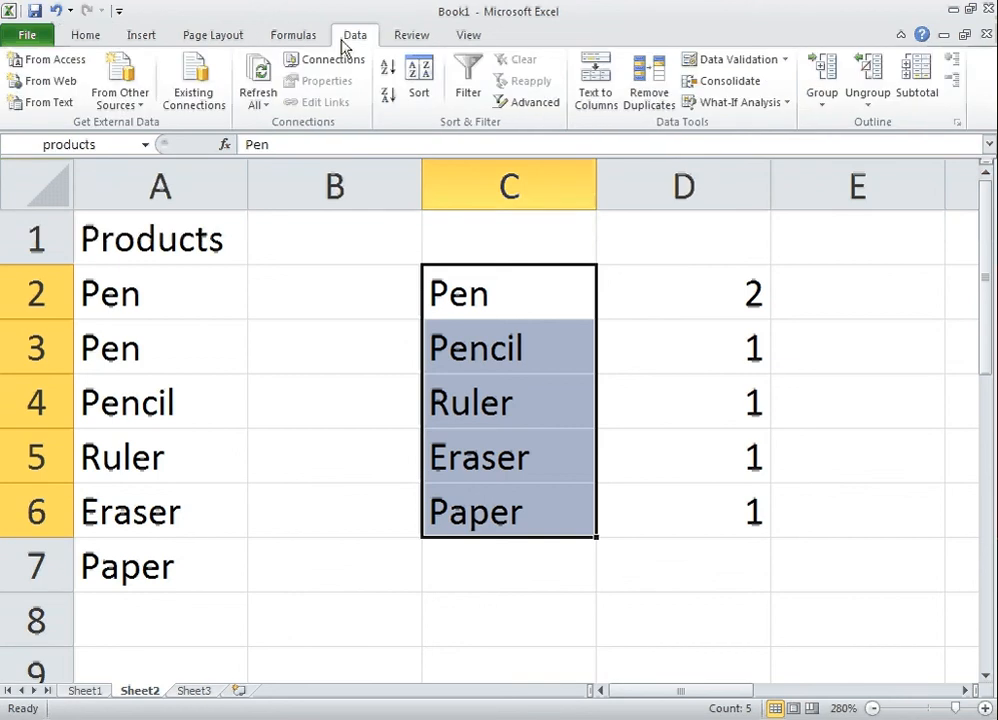
left_click(419, 82)
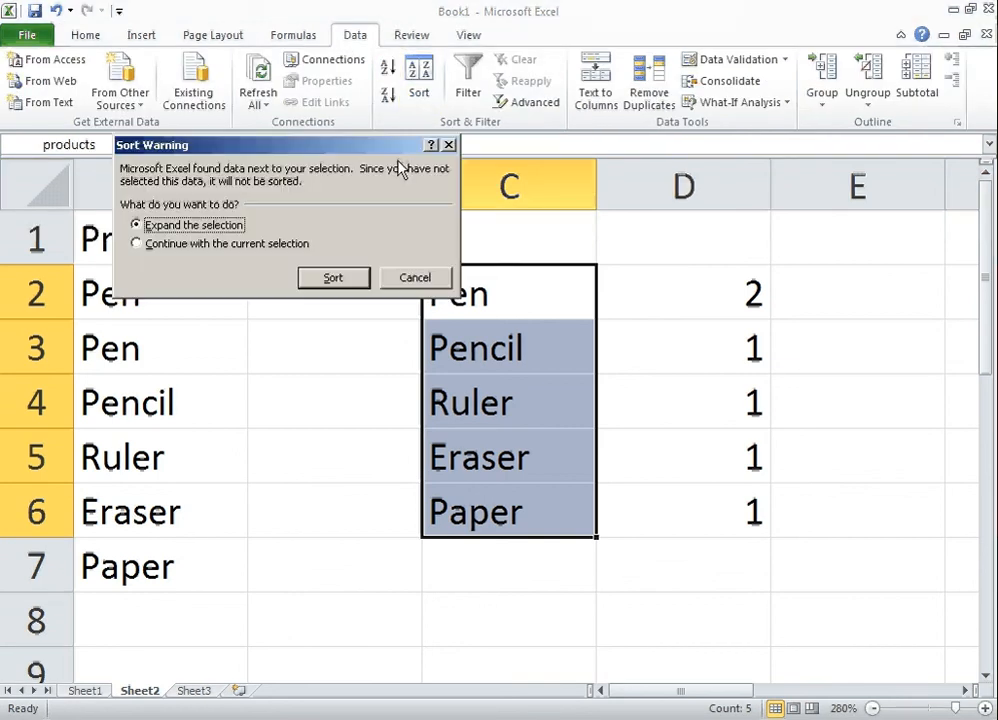
left_click(332, 278)
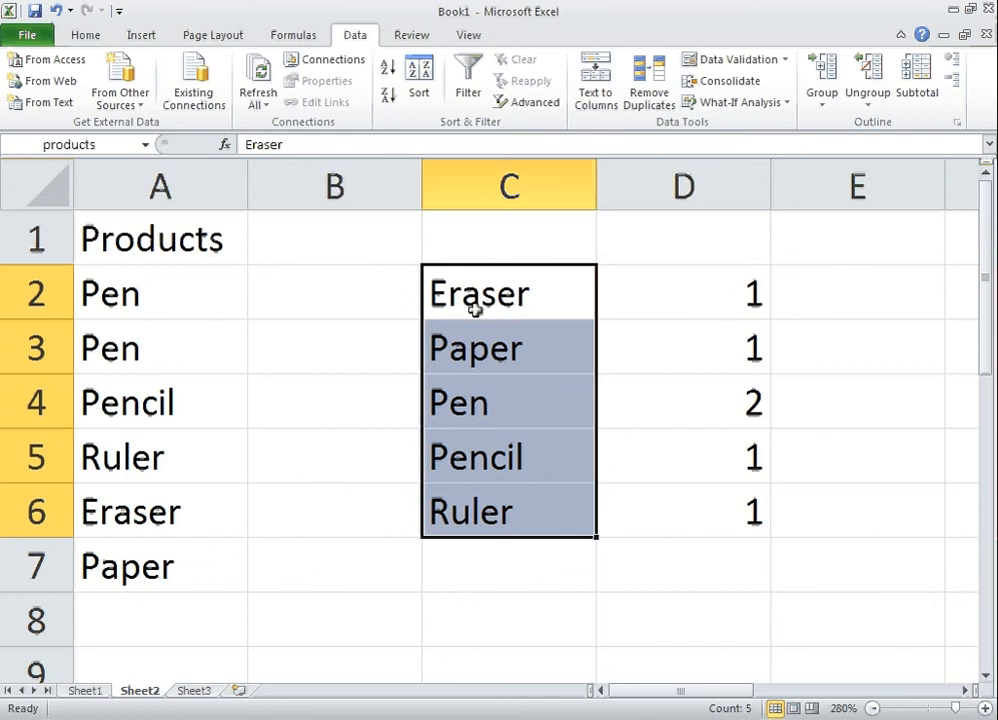
- Open the in-cell product list in A8 to check the order of its choices
left_click(138, 632)
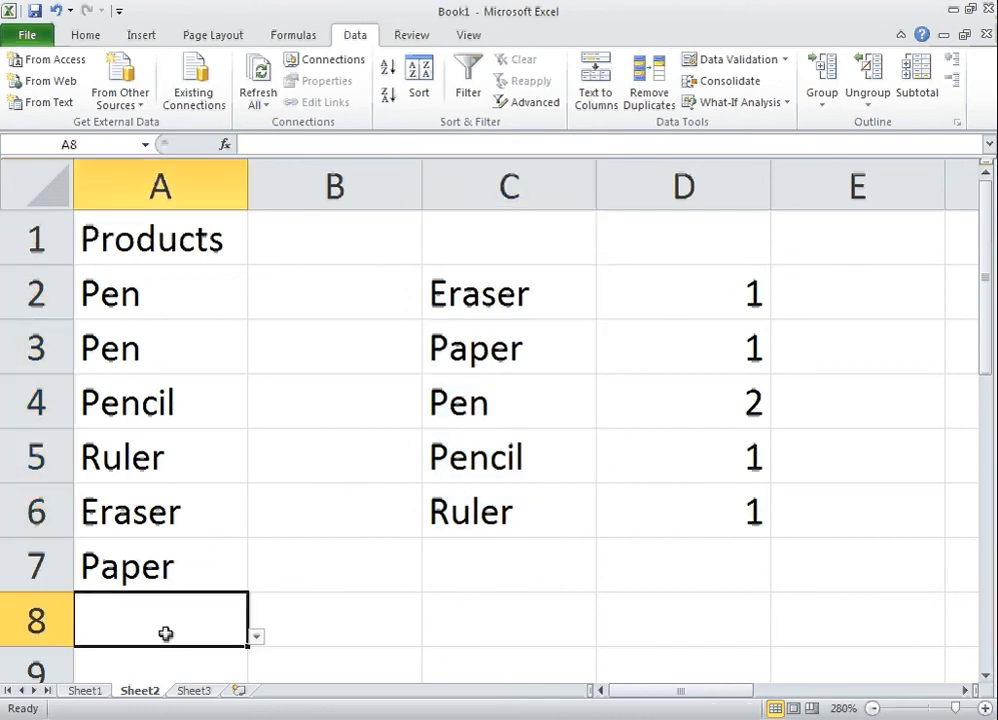
left_click(257, 637)
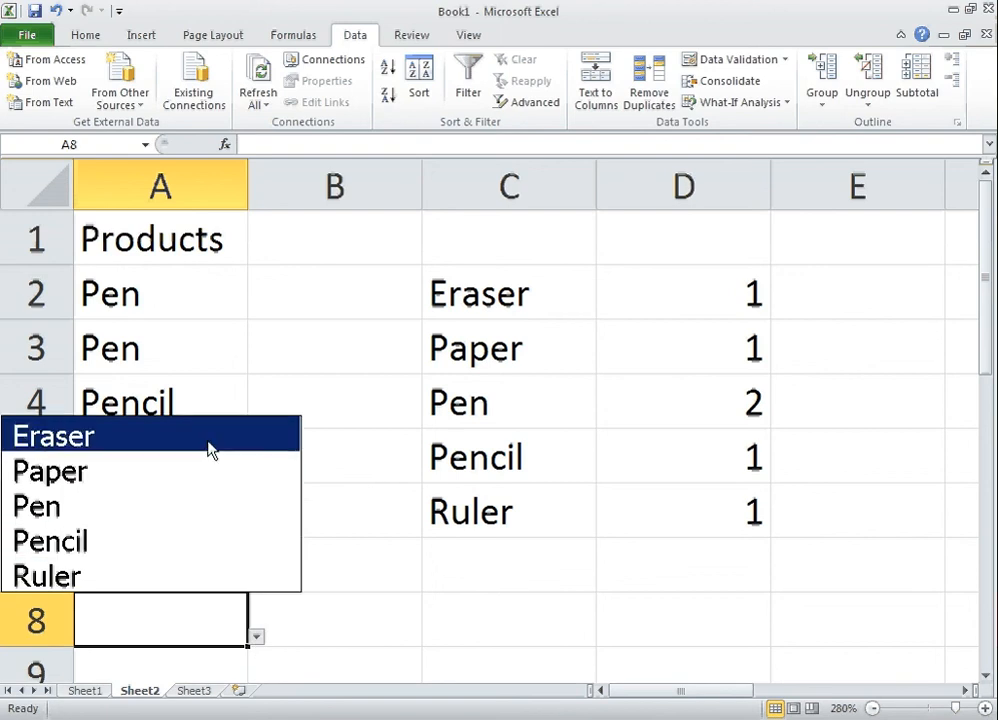